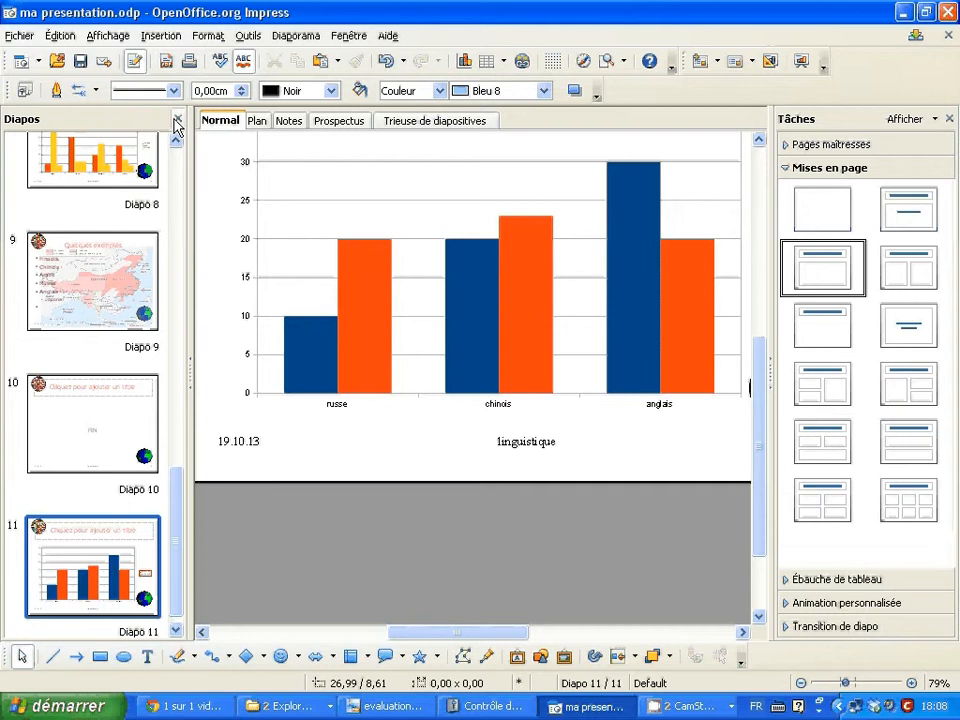
# - Close the slide list and the Tâches pane to give the slide 11 bar chart more room
pyautogui.click(177, 119)
pyautogui.click(949, 118)
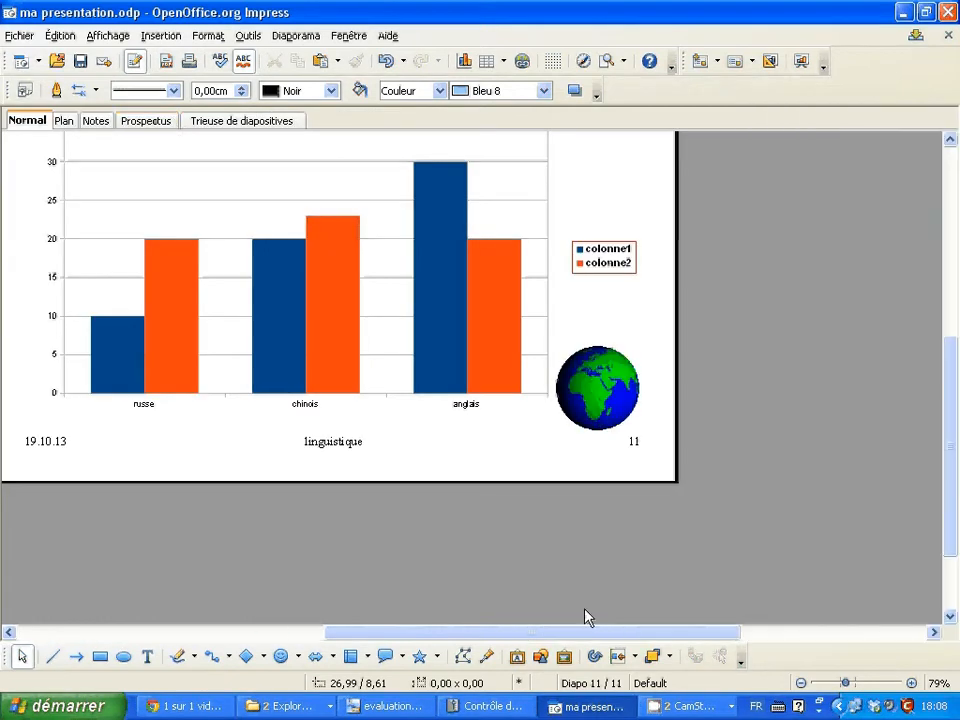
pyautogui.moveTo(576, 636); pyautogui.dragTo(551, 639)
pyautogui.scroll(2, 584, 530)
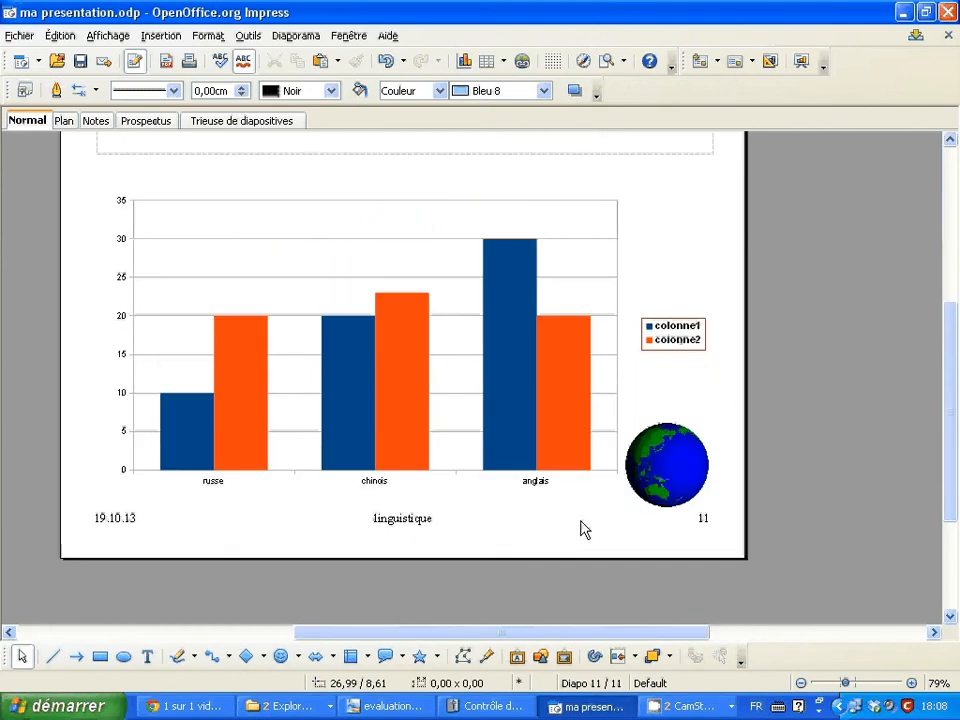
# - Open the bar chart for editing and display its data table
pyautogui.doubleClick(323, 252)
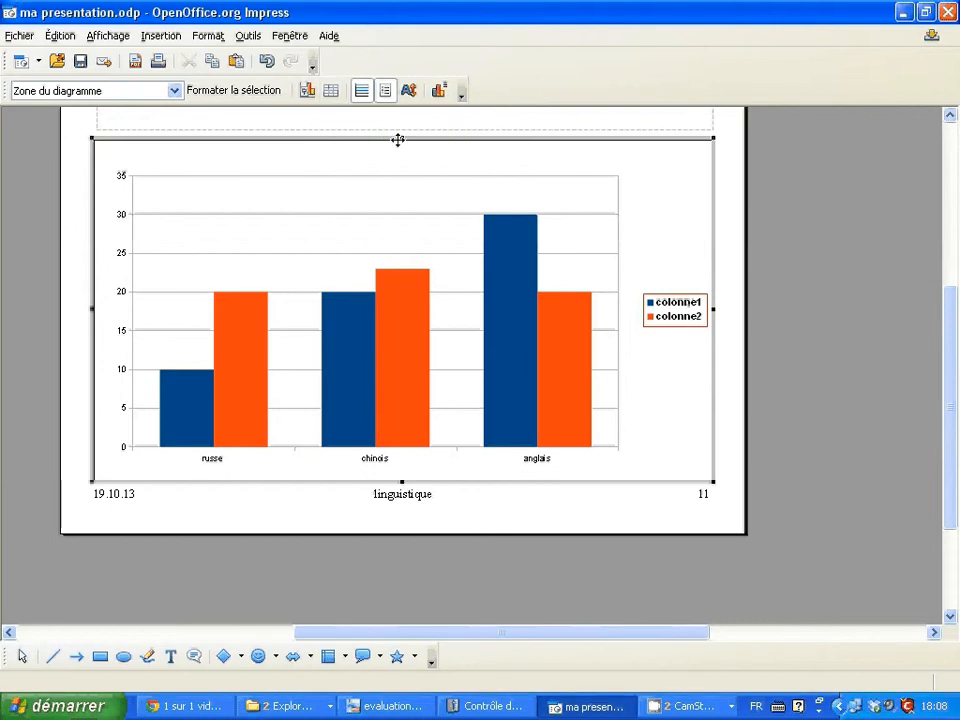
pyautogui.click(757, 150)
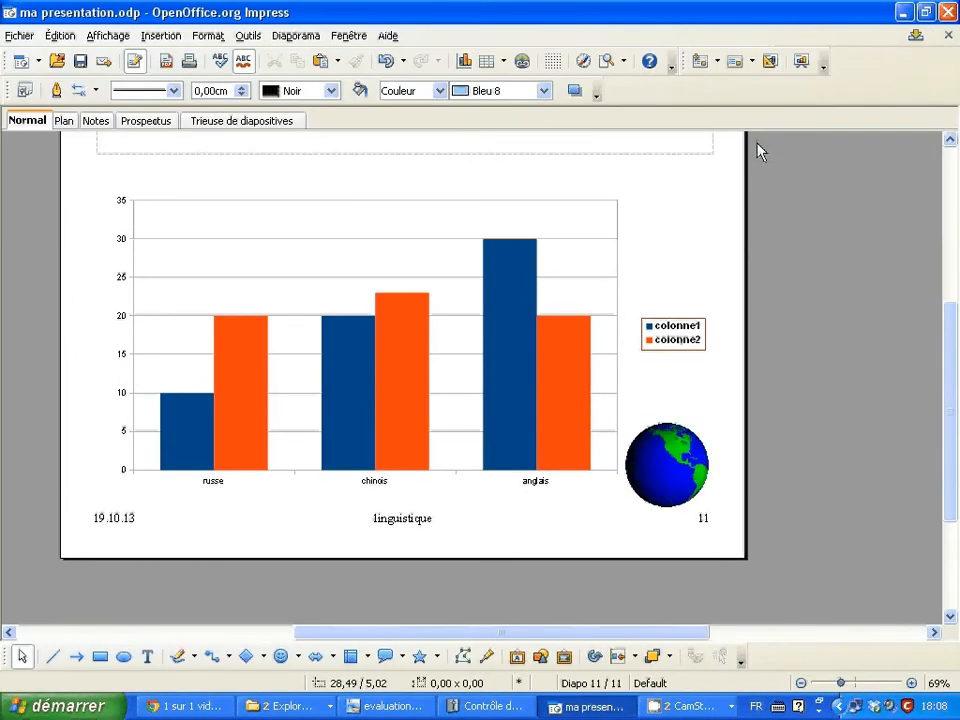
pyautogui.doubleClick(330, 242)
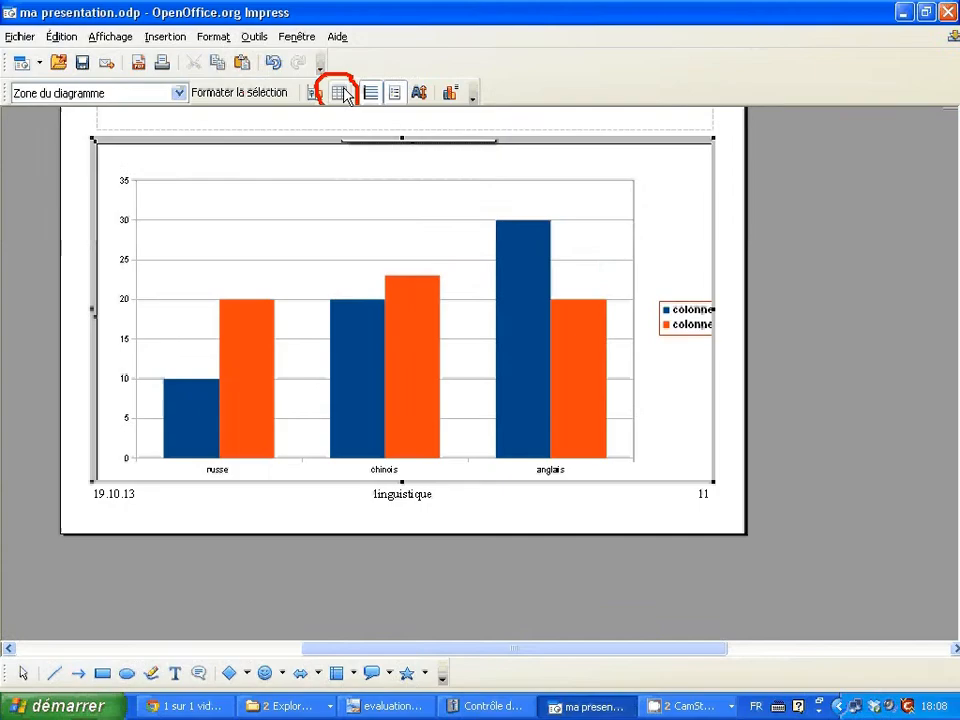
pyautogui.click(341, 93)
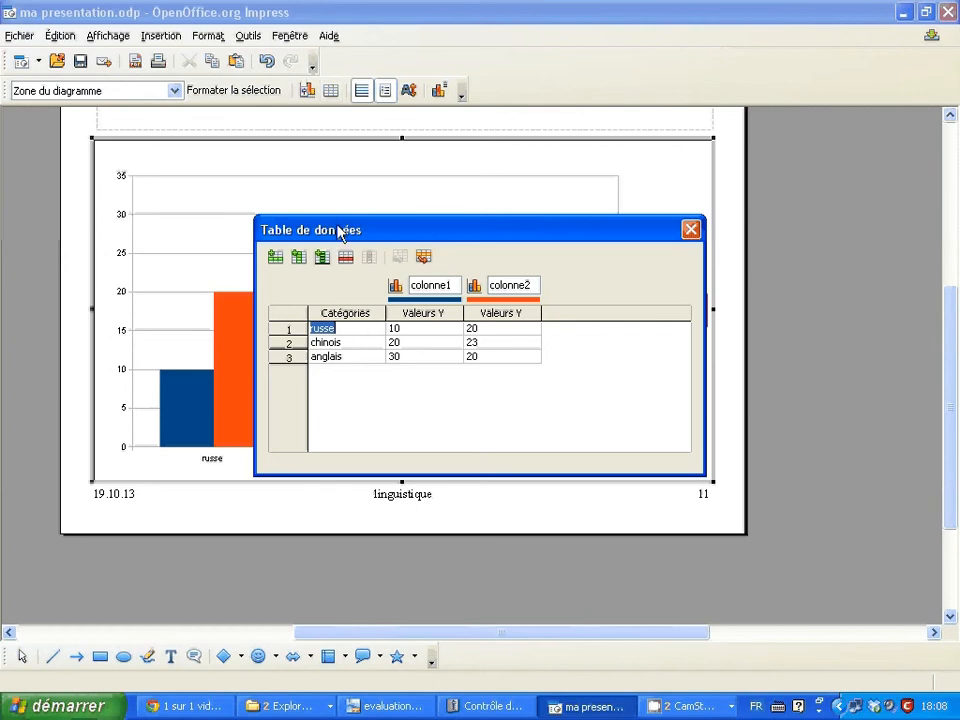
pyautogui.moveTo(339, 228); pyautogui.dragTo(329, 176)
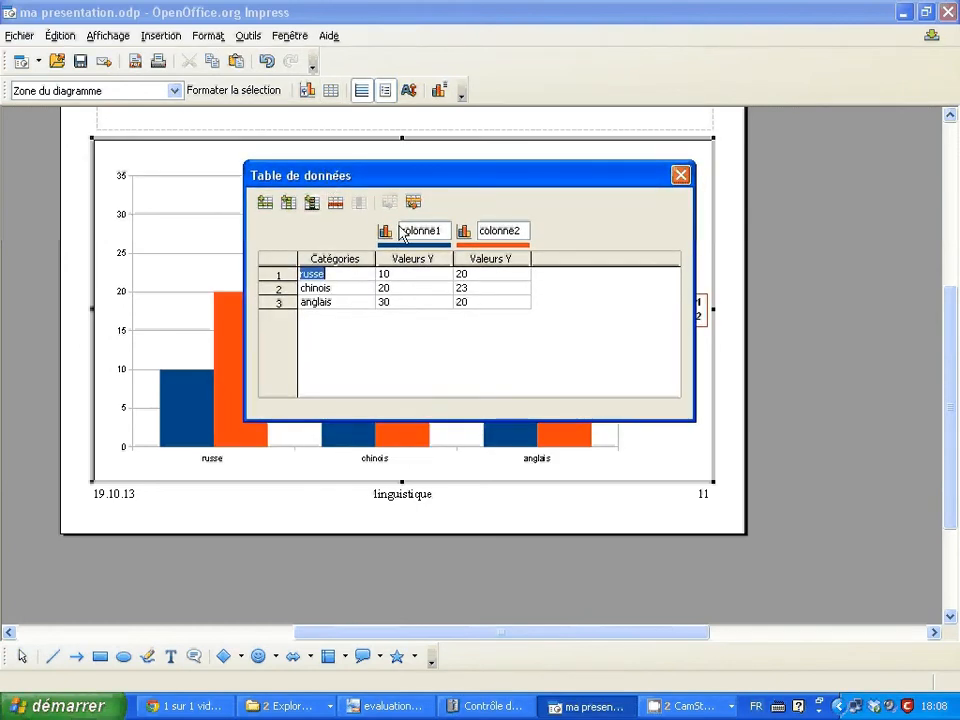
# - Insert a row below russe in the data table and name its category italien
pyautogui.click(265, 203)
pyautogui.click(332, 287)
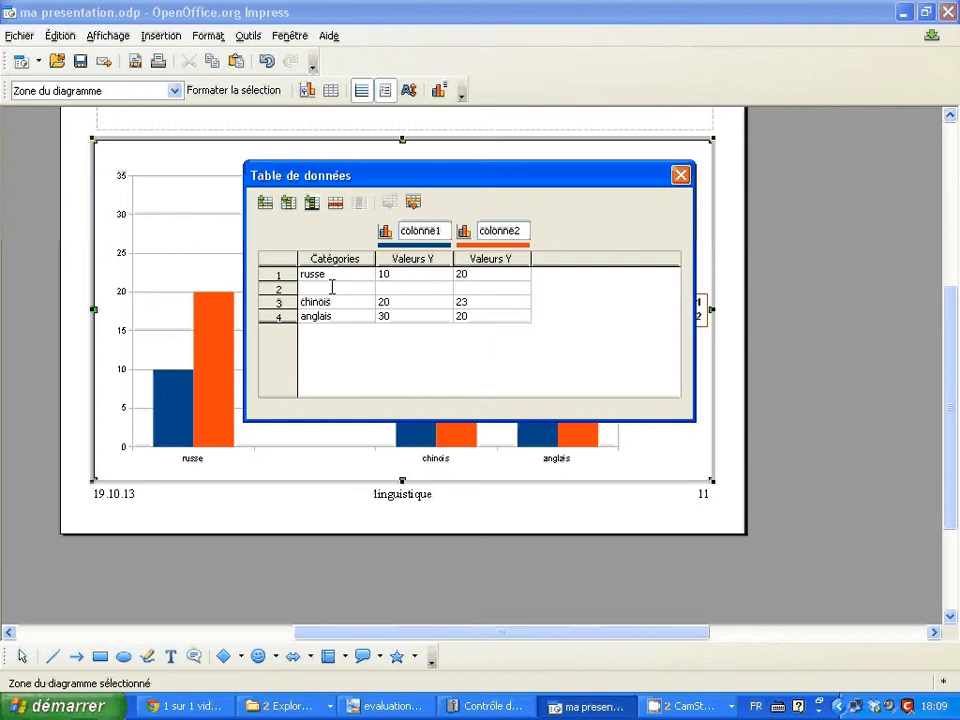
pyautogui.write('italien')
# - Insert a third data series and set the italien values of the first two series to 12 and 35
pyautogui.click(289, 204)
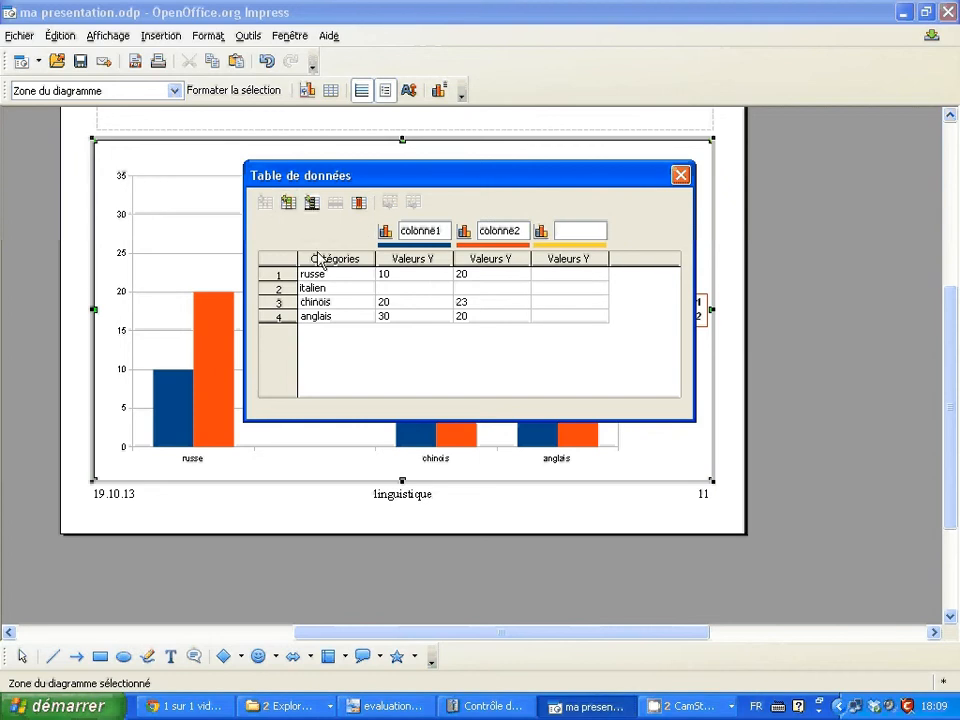
pyautogui.click(383, 287)
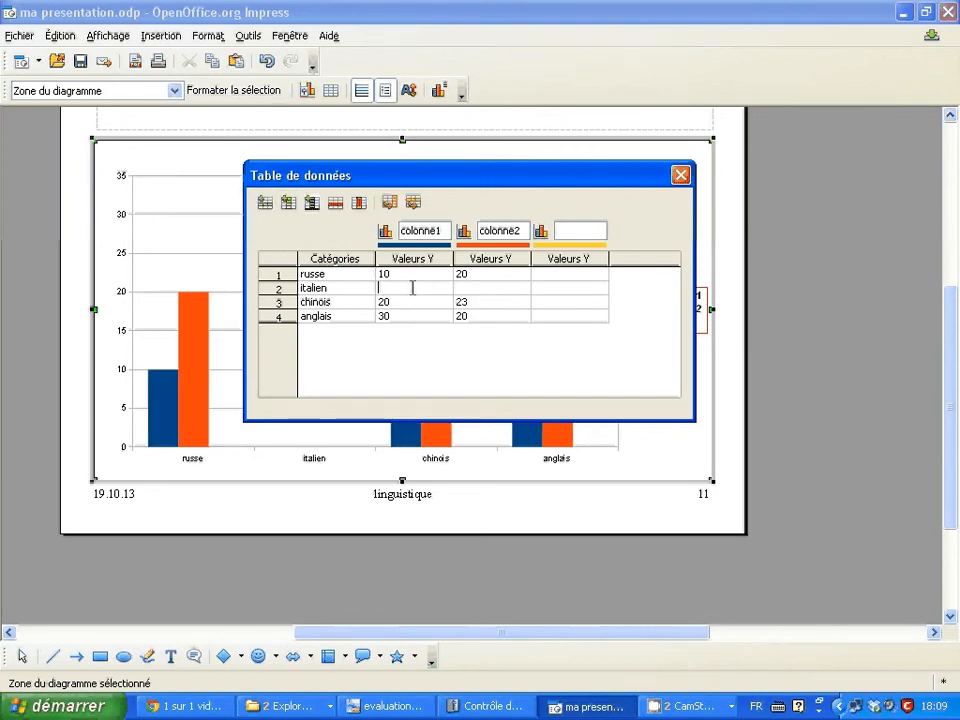
pyautogui.write('12')
pyautogui.press('Tab')
pyautogui.write('3')
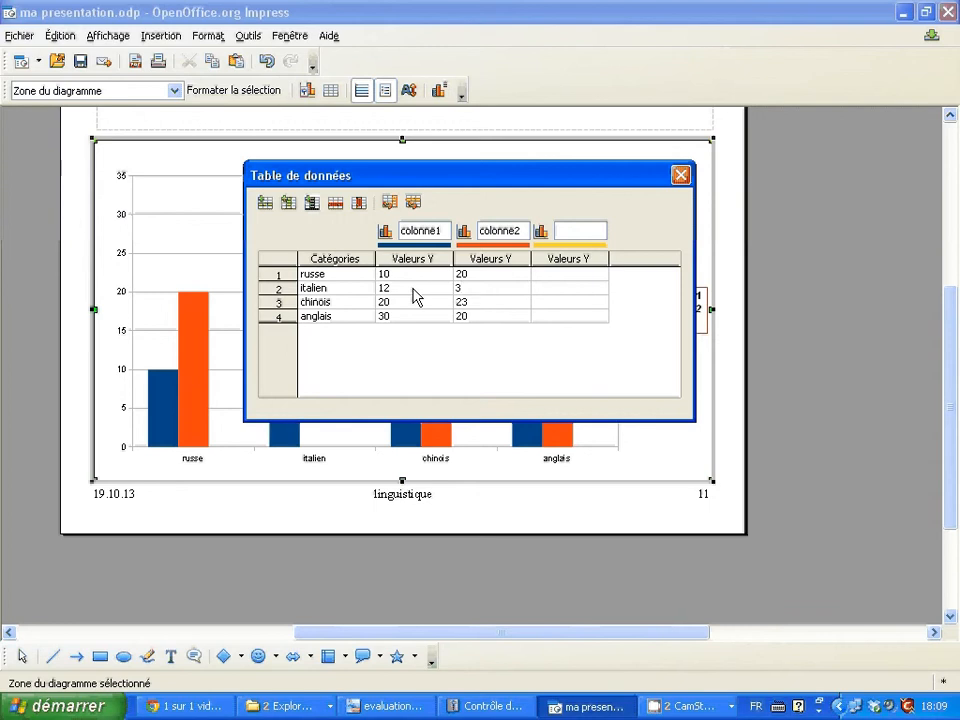
pyautogui.write('5')
pyautogui.press('Tab')
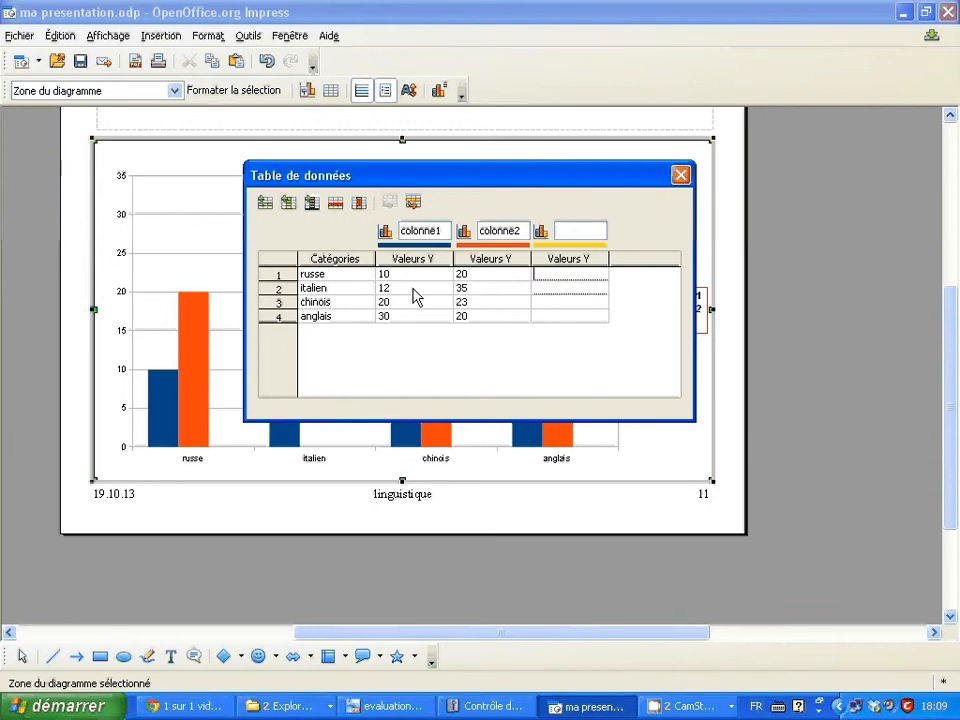
# - Fill the third series with 45 for russe, 20 for italien, 31 for chinois and 25 for anglais
pyautogui.write('45')
pyautogui.press('Return')
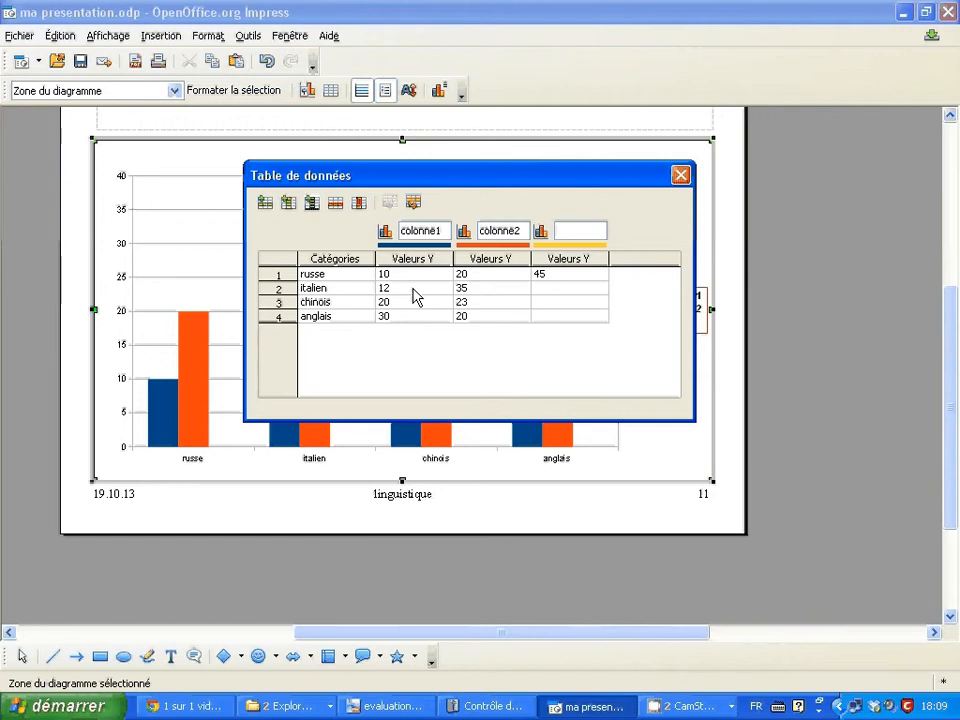
pyautogui.write('20')
pyautogui.press('Return')
pyautogui.write('31')
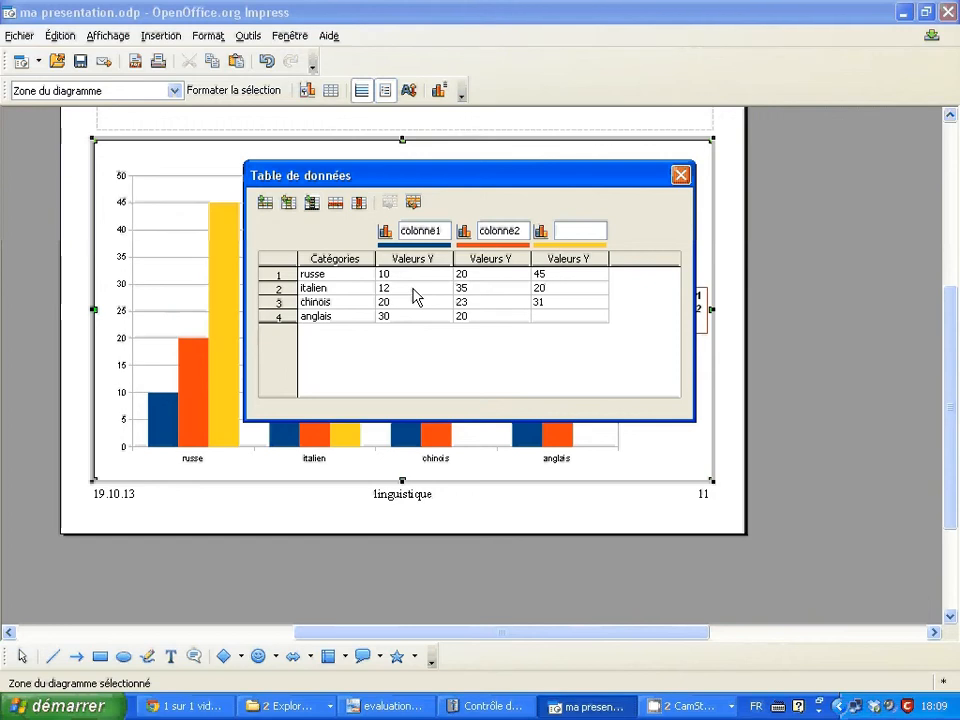
pyautogui.press('Return')
pyautogui.write('25')
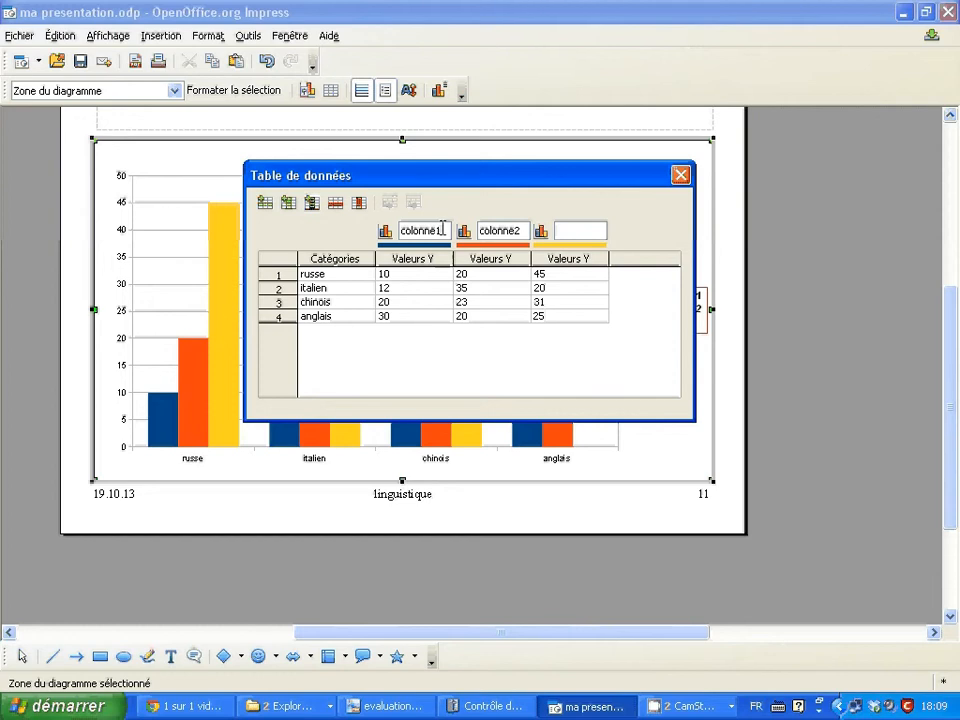
# - Move the data table clear of the chart and examine the legend entries and category labels
pyautogui.moveTo(436, 188); pyautogui.dragTo(250, 108)
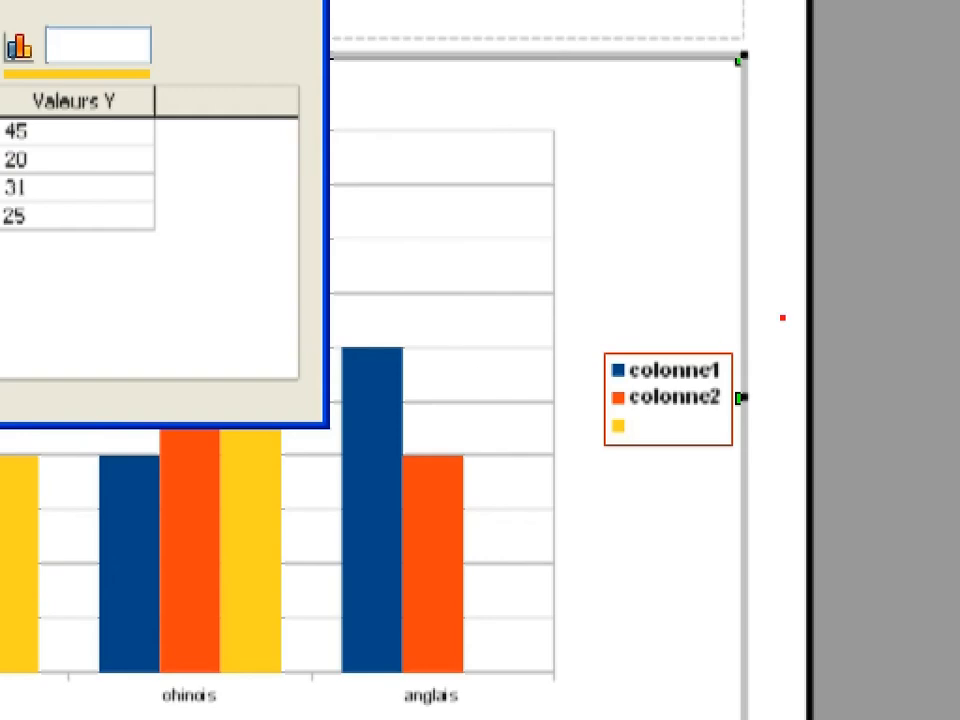
pyautogui.moveTo(782, 317)
pyautogui.mouseDown()
pyautogui.moveTo(696, 553)
pyautogui.moveTo(842, 317)
pyautogui.moveTo(806, 316)
pyautogui.mouseUp()
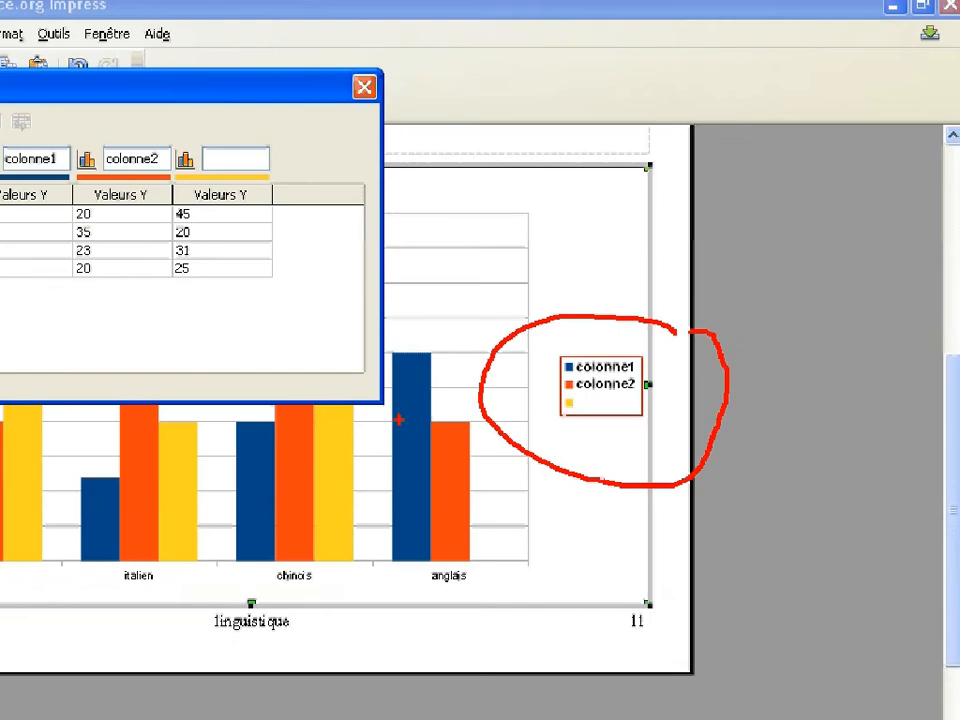
pyautogui.press('Escape')
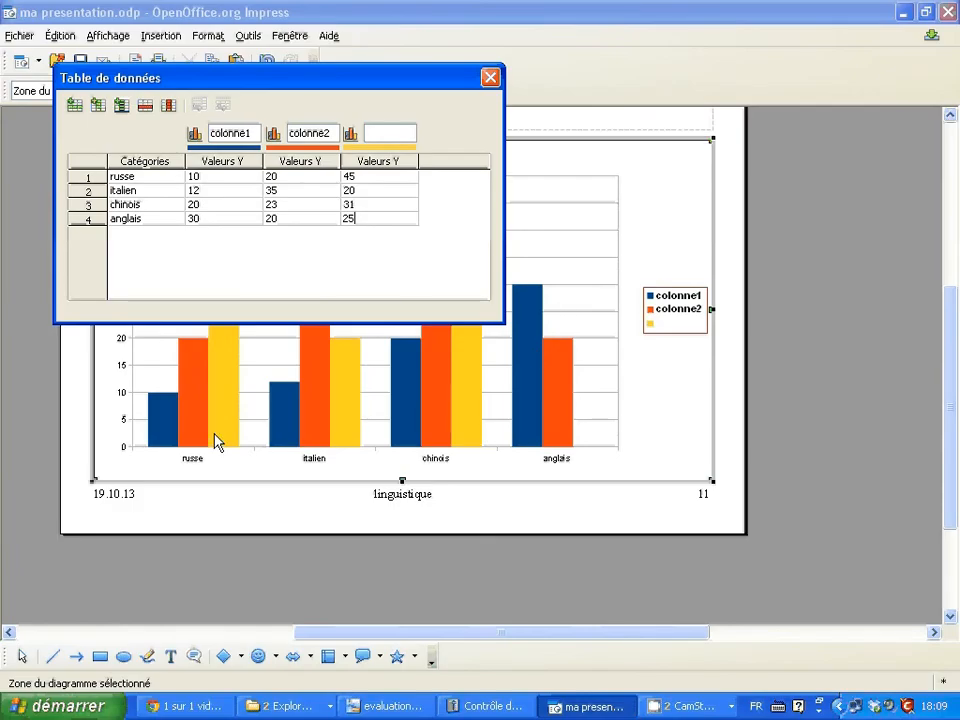
pyautogui.hotkey('ctrl', '1')
pyautogui.click(261, 457)
pyautogui.moveTo(258, 413); pyautogui.dragTo(243, 413)
pyautogui.moveTo(483, 231)
pyautogui.mouseDown()
pyautogui.moveTo(229, 311)
pyautogui.moveTo(744, 456)
pyautogui.moveTo(943, 368)
pyautogui.mouseUp()
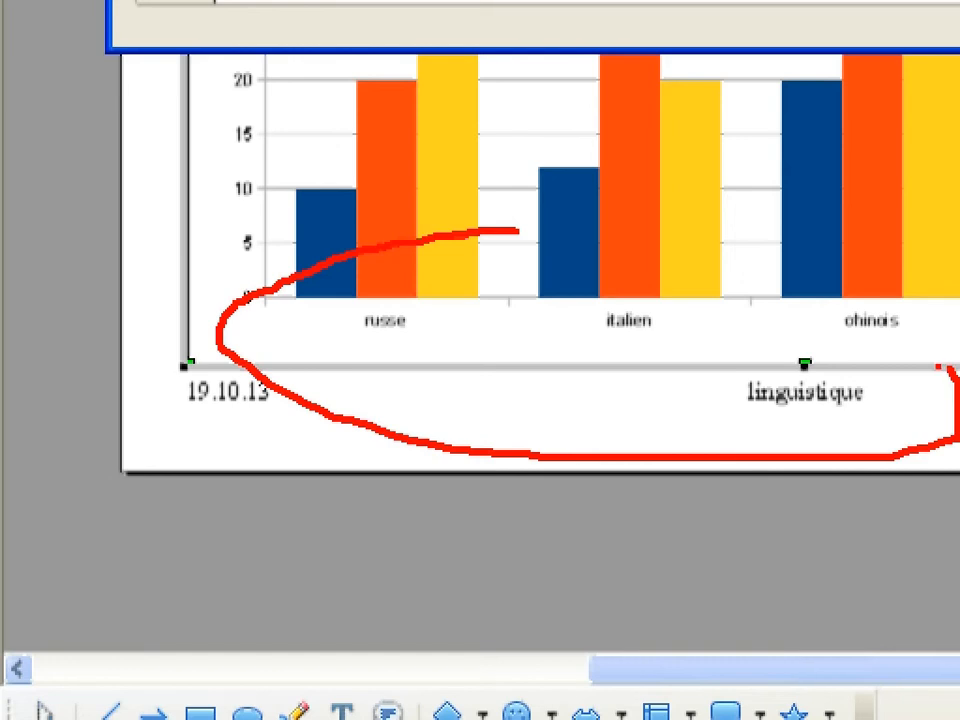
pyautogui.press('Escape')
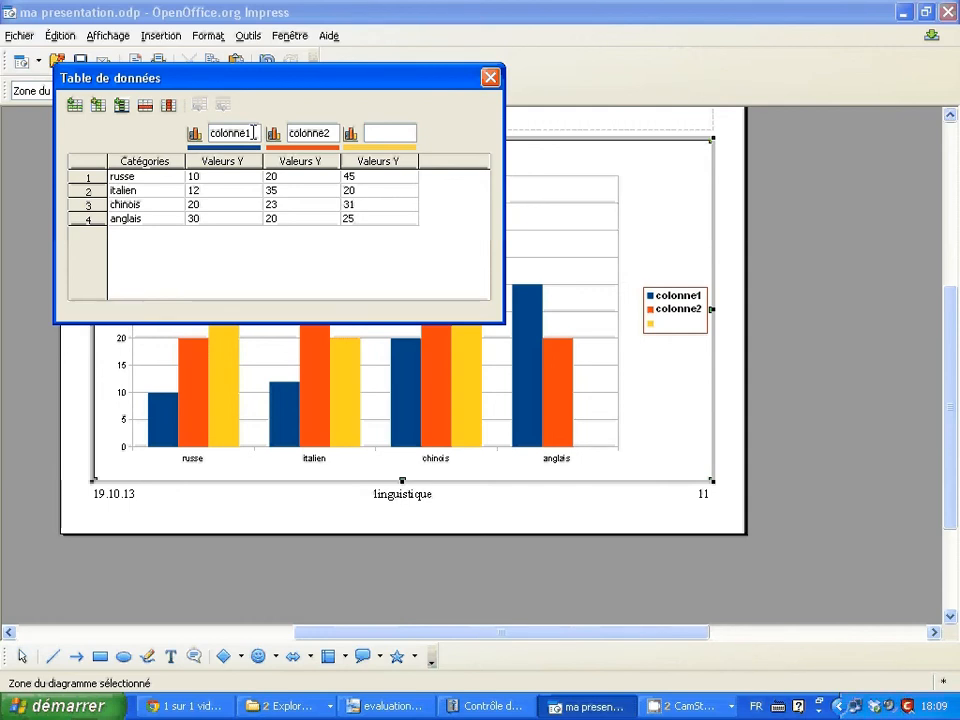
# - Rename the three data series licence1, licence2 and licence3
pyautogui.click(246, 133)
pyautogui.moveTo(246, 133); pyautogui.dragTo(200, 139)
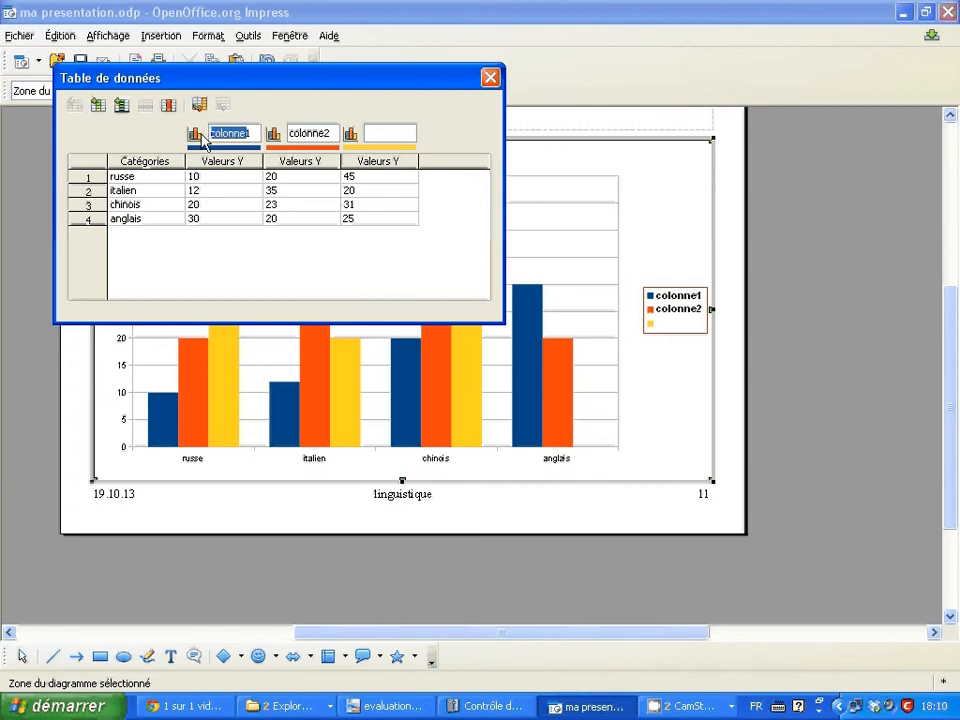
pyautogui.write('licence')
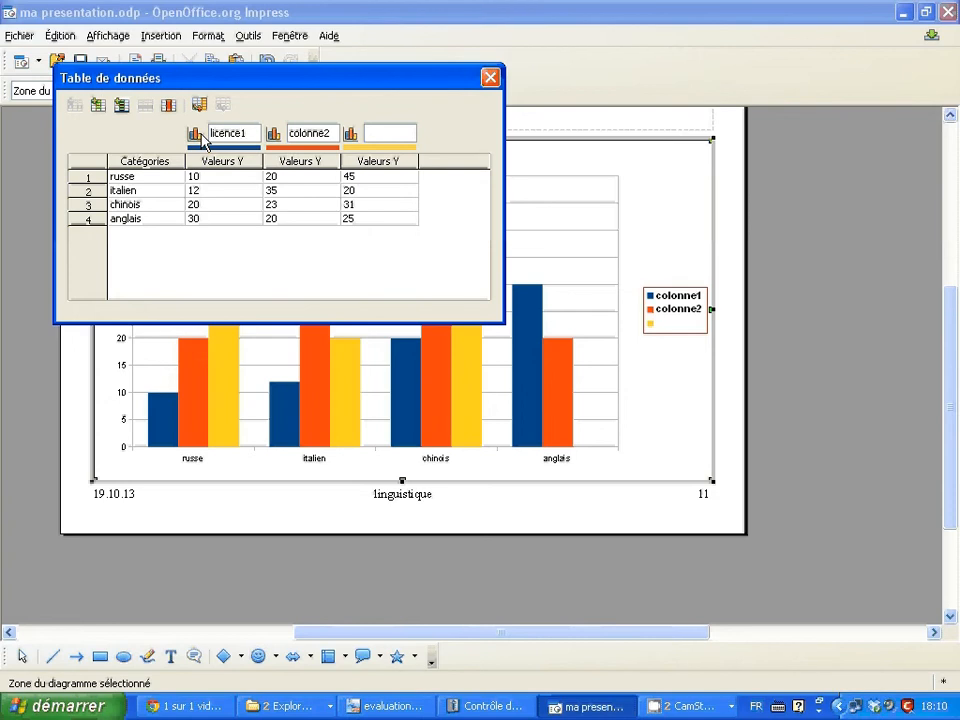
pyautogui.press('Tab')
pyautogui.press('End')
pyautogui.press('BackSpace')
pyautogui.press('BackSpace')
pyautogui.press('BackSpace')
pyautogui.press('BackSpace')
pyautogui.press('BackSpace')
pyautogui.press('BackSpace')
pyautogui.press('BackSpace')
pyautogui.write('licence')
pyautogui.press('Tab')
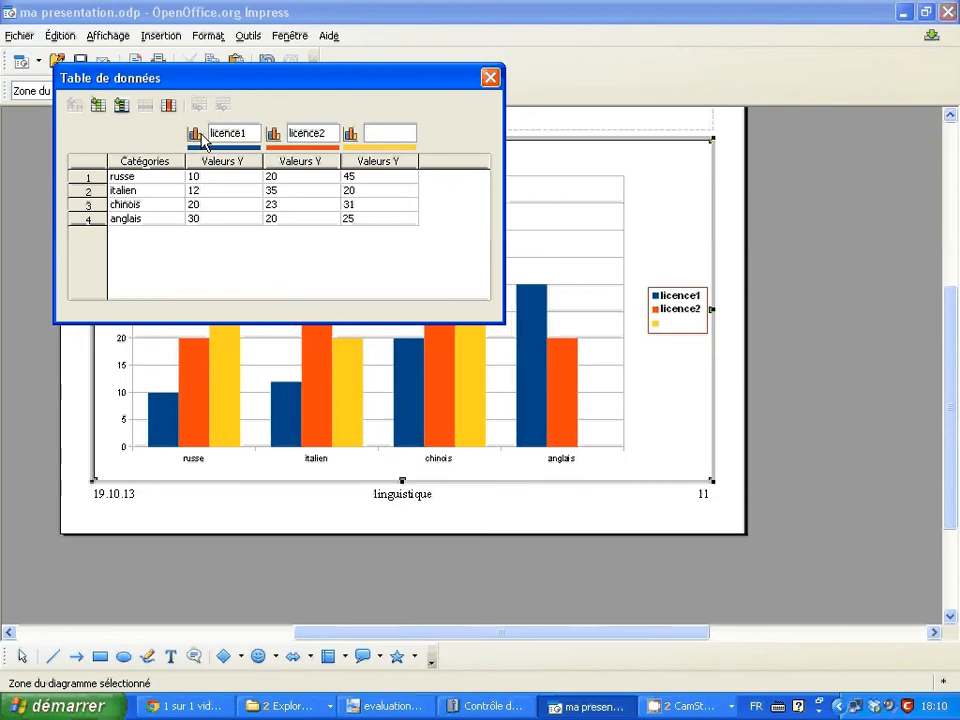
pyautogui.write('licence3')
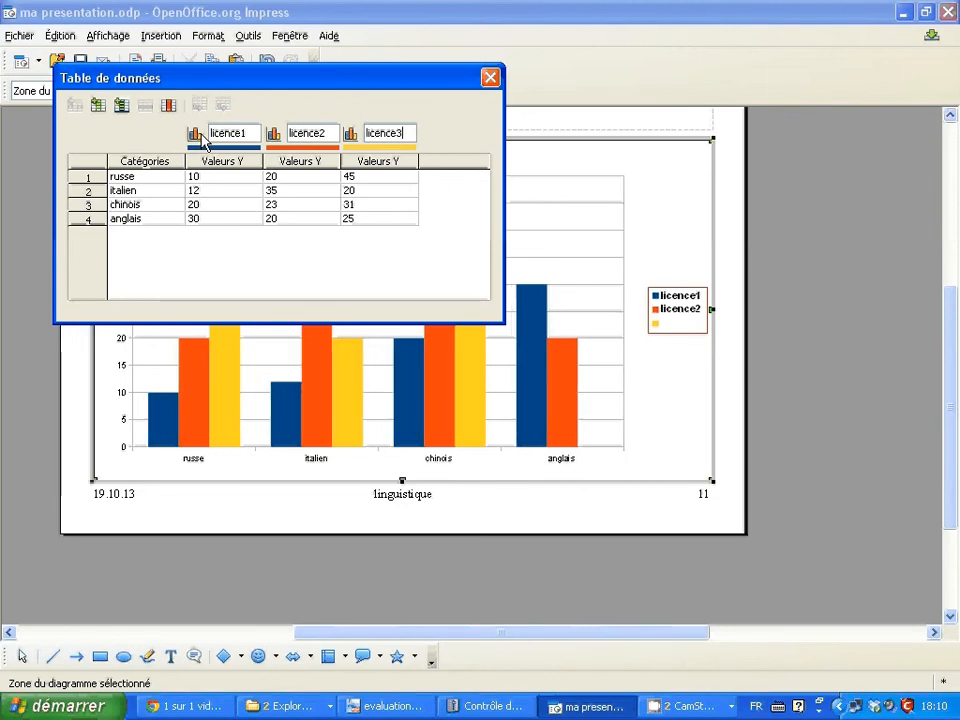
# - Check the series names in the chart's legend and close the data table
pyautogui.moveTo(253, 81); pyautogui.dragTo(242, 38)
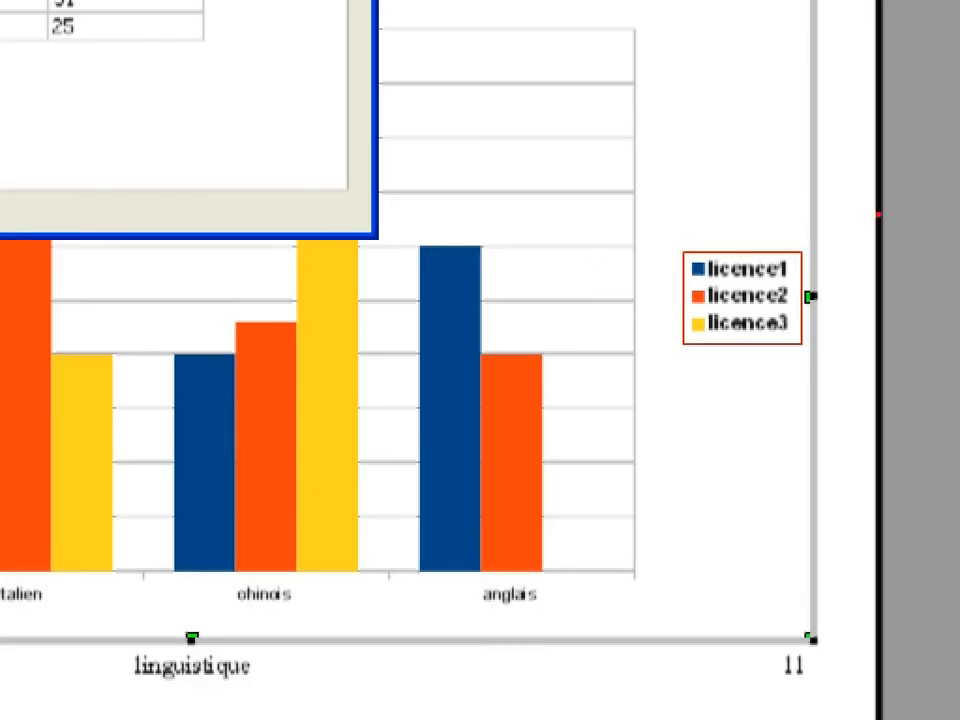
pyautogui.moveTo(745, 266); pyautogui.dragTo(600, 275)
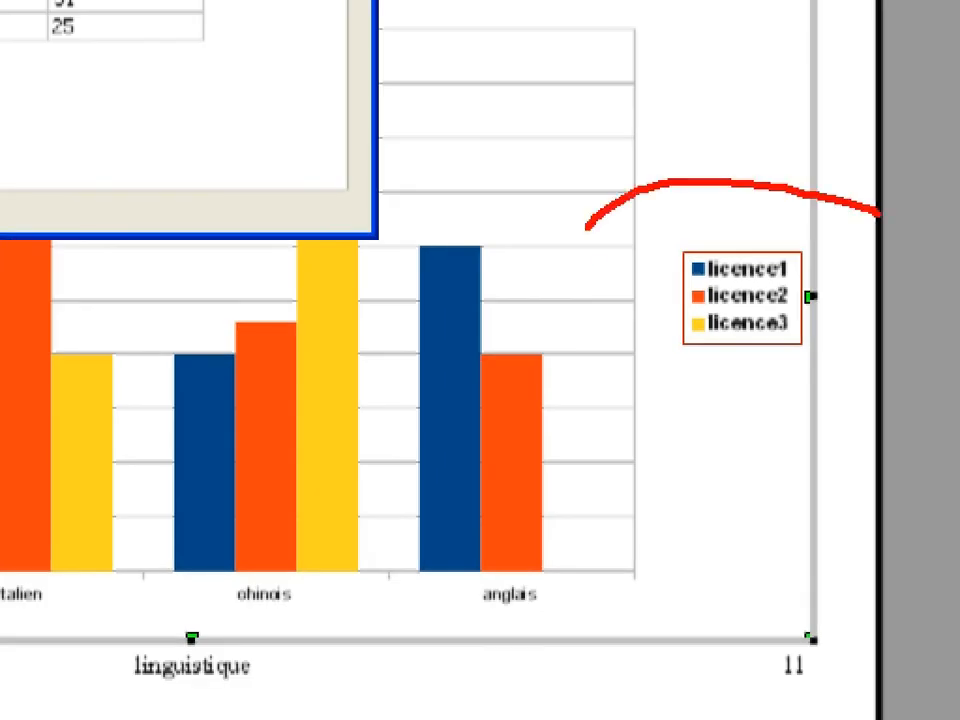
pyautogui.moveTo(587, 228); pyautogui.dragTo(866, 204)
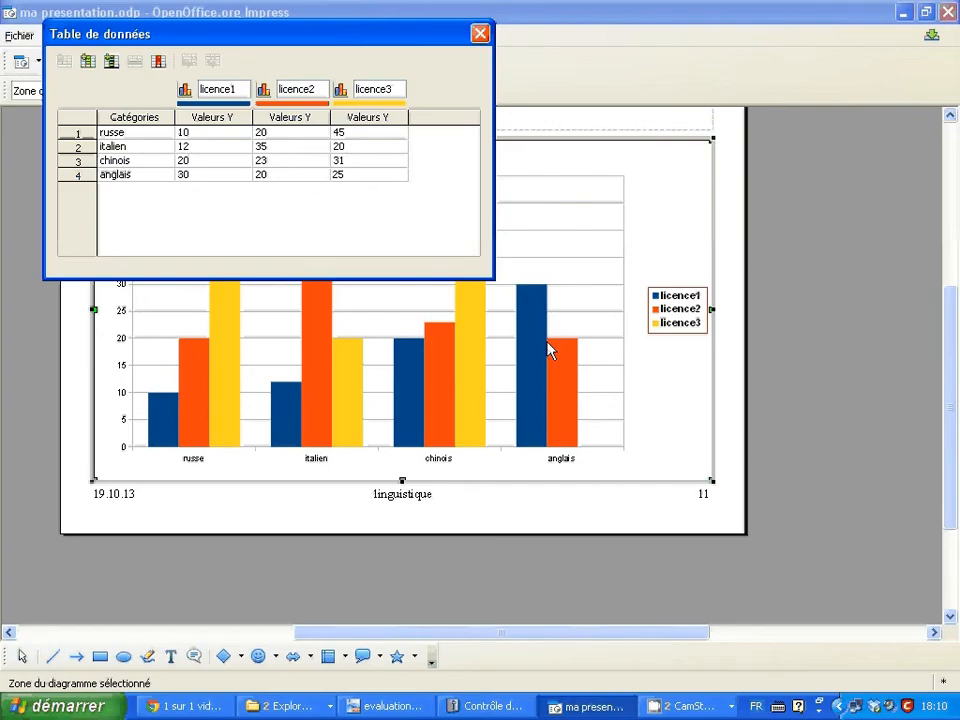
pyautogui.click(480, 37)
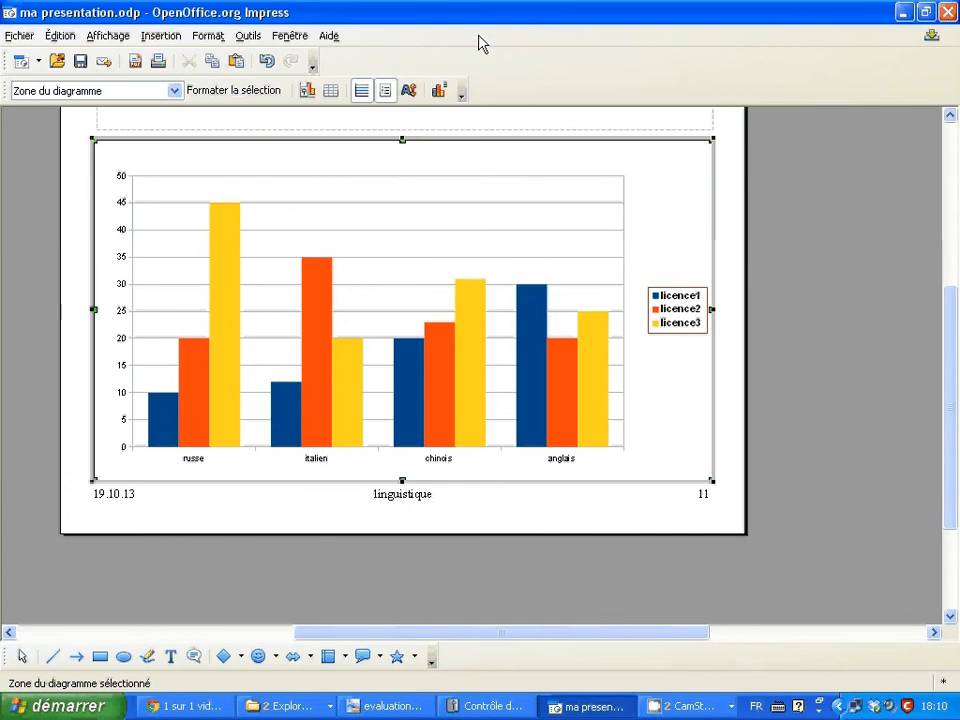
pyautogui.click(676, 309)
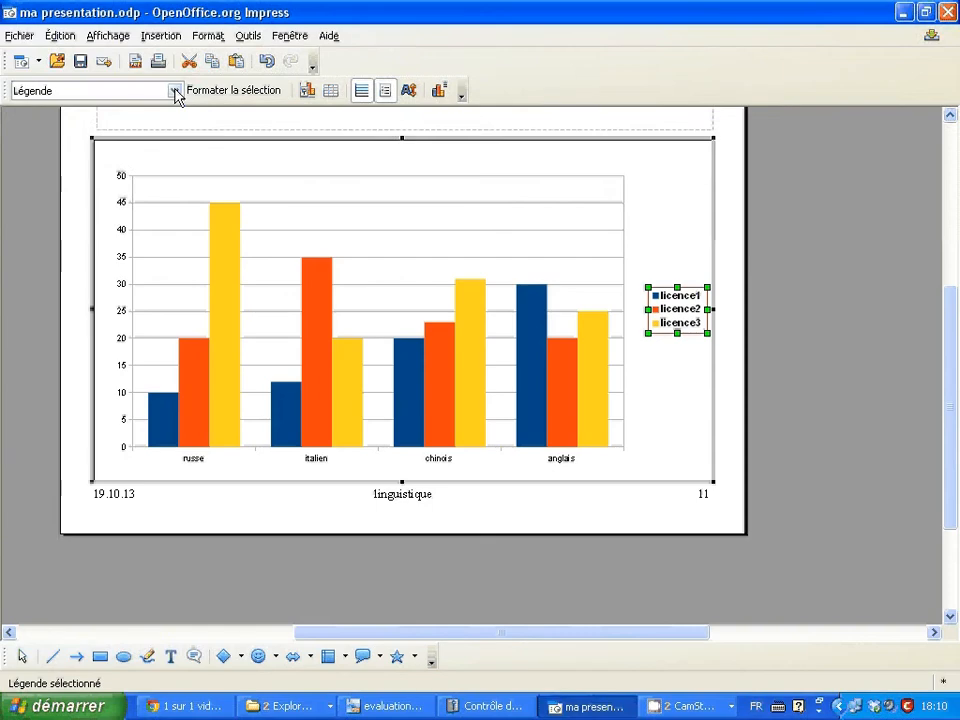
pyautogui.click(348, 181)
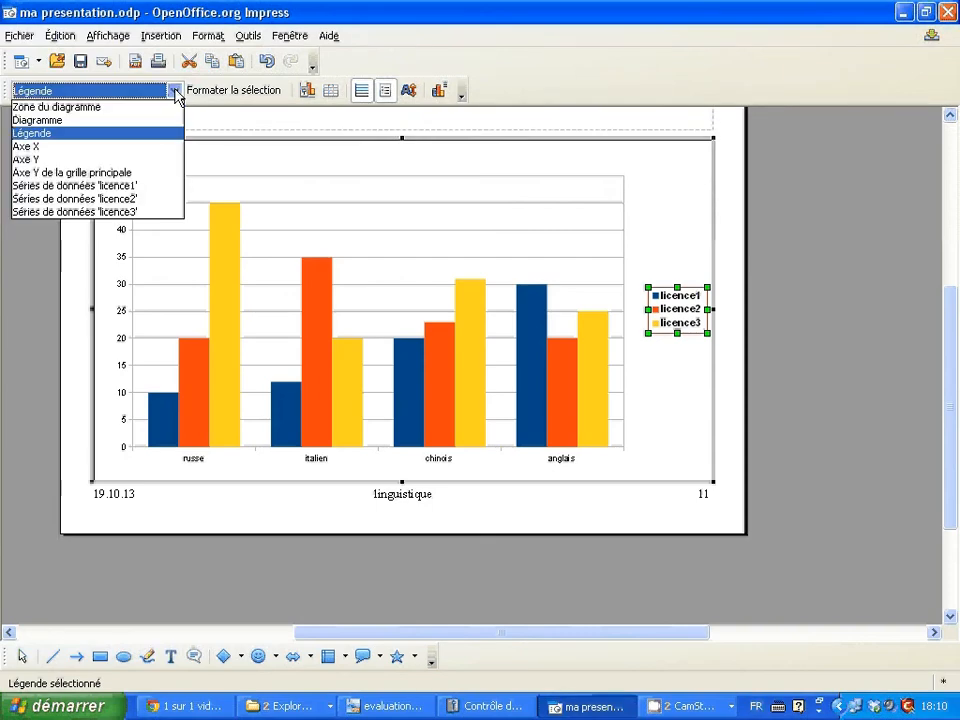
pyautogui.click(128, 144)
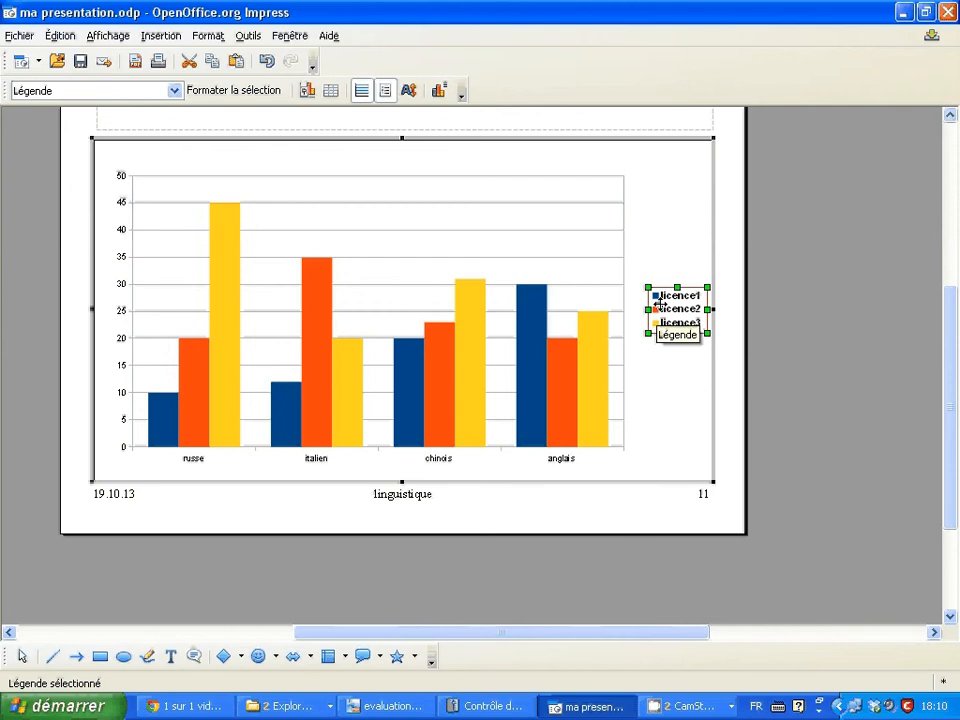
pyautogui.click(658, 234)
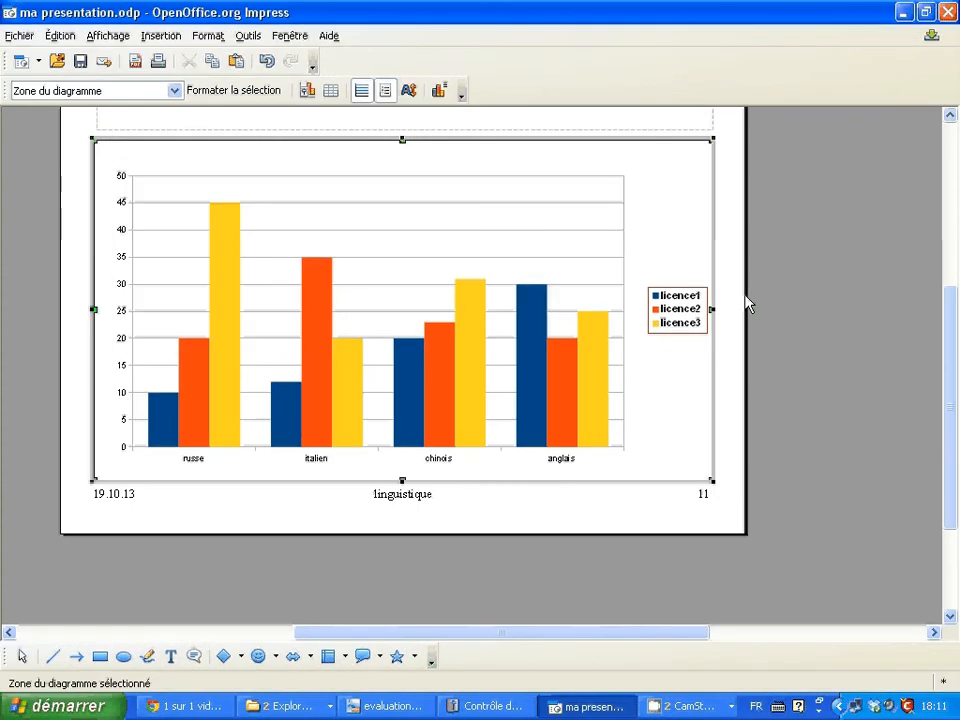
# - Select the chart's legend, open its formatting dialog and place the dialog clear of the legend
pyautogui.click(175, 91)
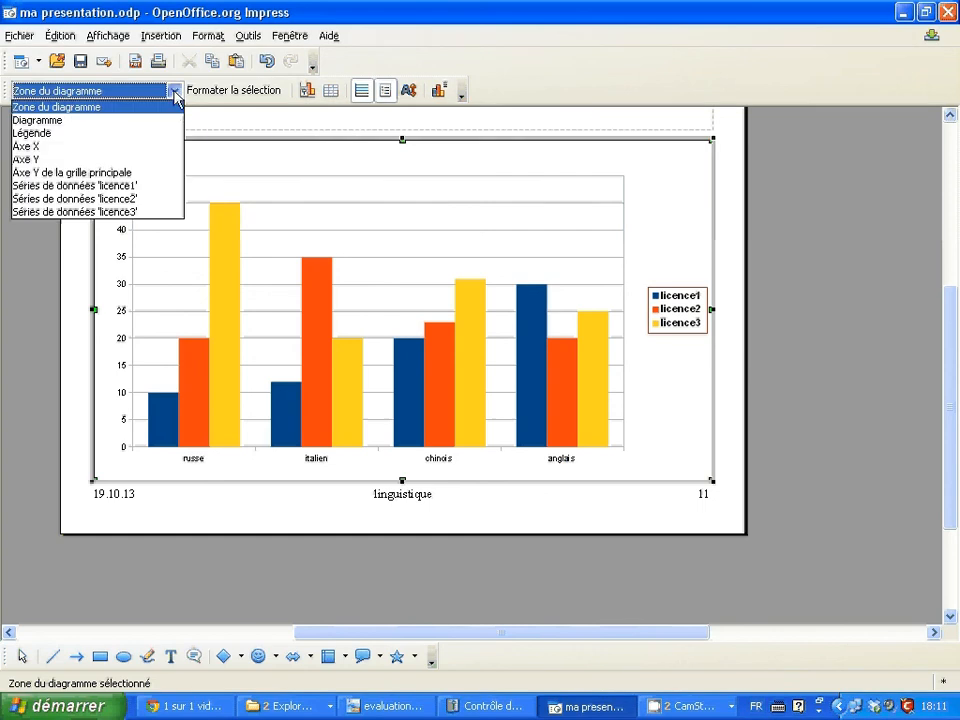
pyautogui.click(173, 138)
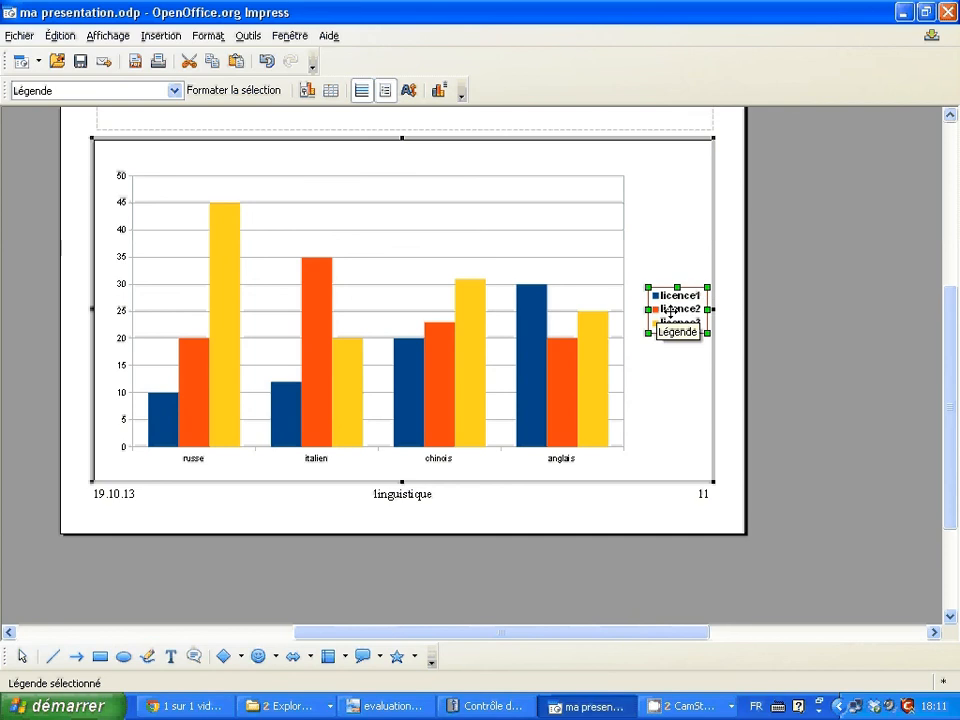
pyautogui.rightClick(670, 313)
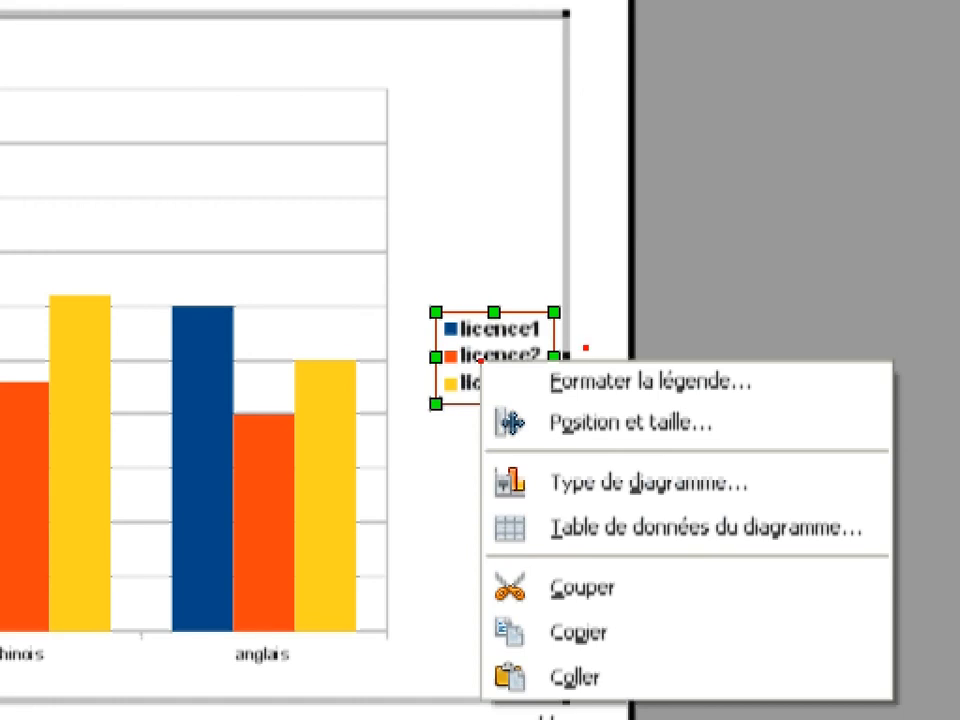
pyautogui.moveTo(586, 342)
pyautogui.mouseDown()
pyautogui.moveTo(484, 358)
pyautogui.moveTo(596, 411)
pyautogui.moveTo(582, 338)
pyautogui.mouseUp()
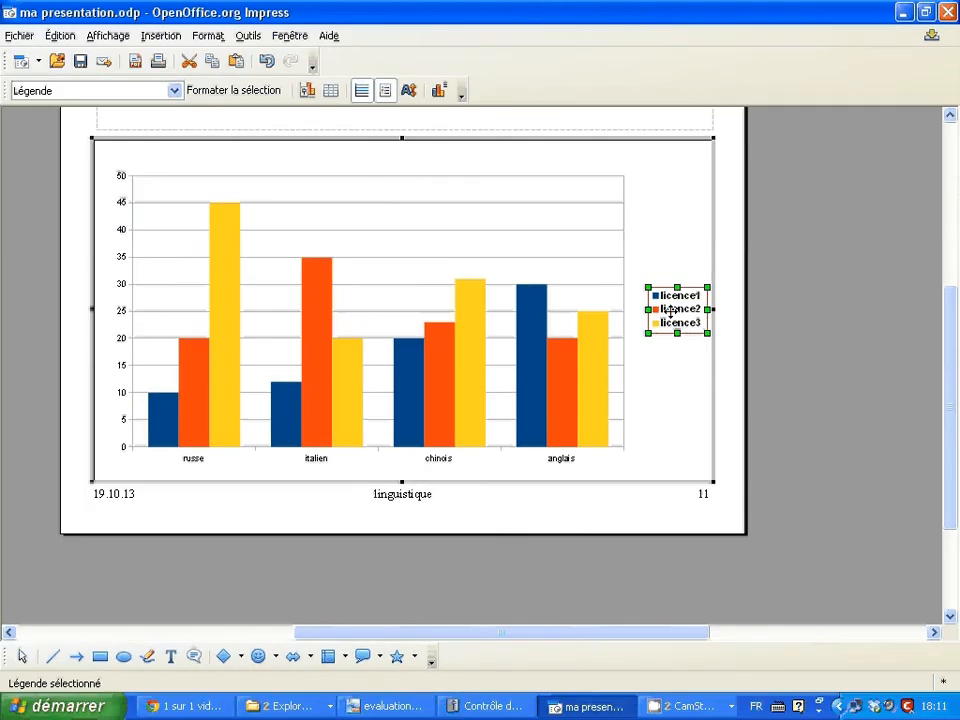
pyautogui.rightClick(516, 364)
pyautogui.click(695, 316)
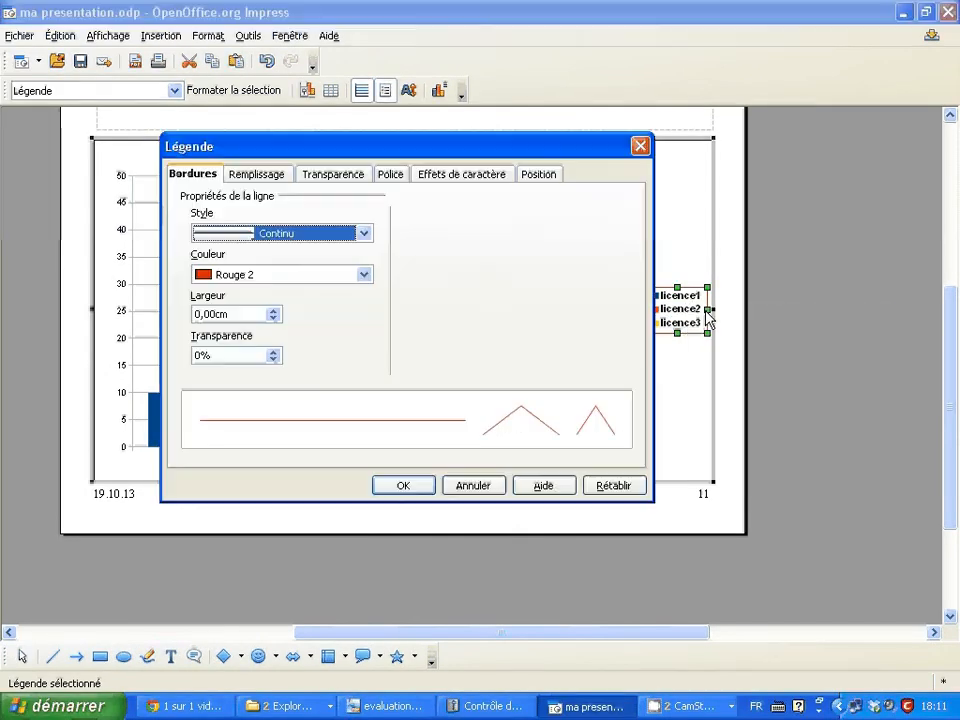
pyautogui.moveTo(413, 148); pyautogui.dragTo(337, 112)
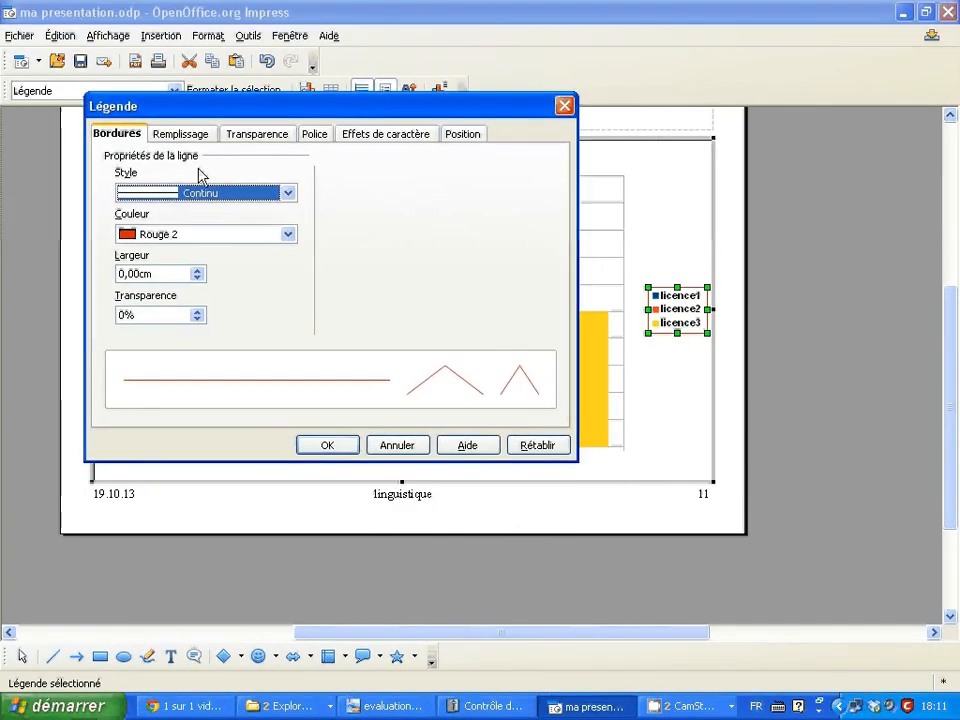
# - Set the legend's border line style to Invisible
pyautogui.click(289, 194)
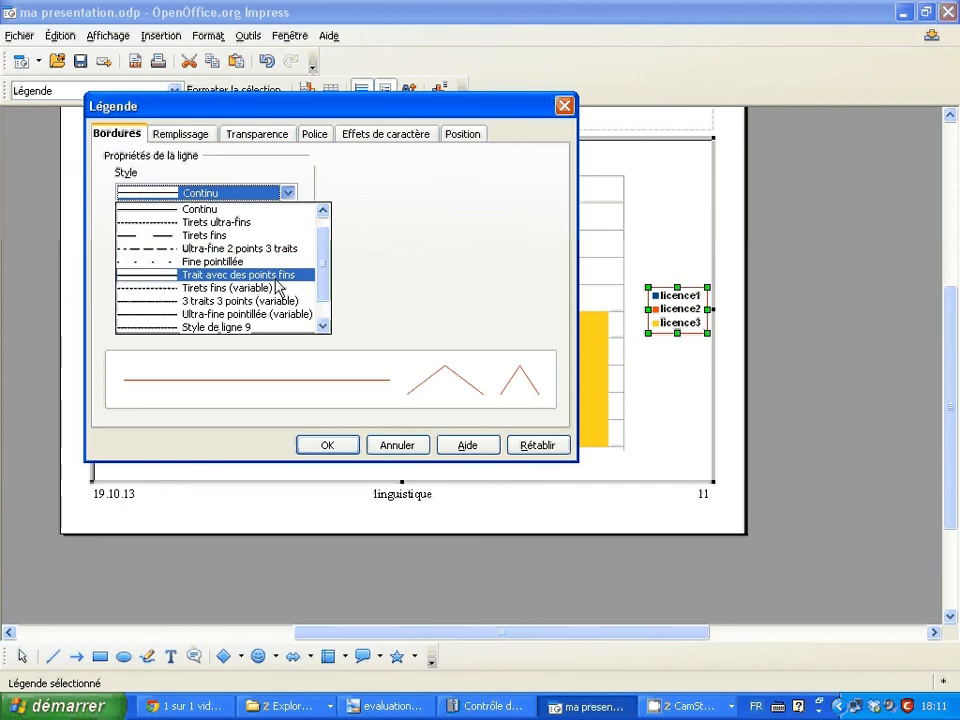
pyautogui.click(322, 210)
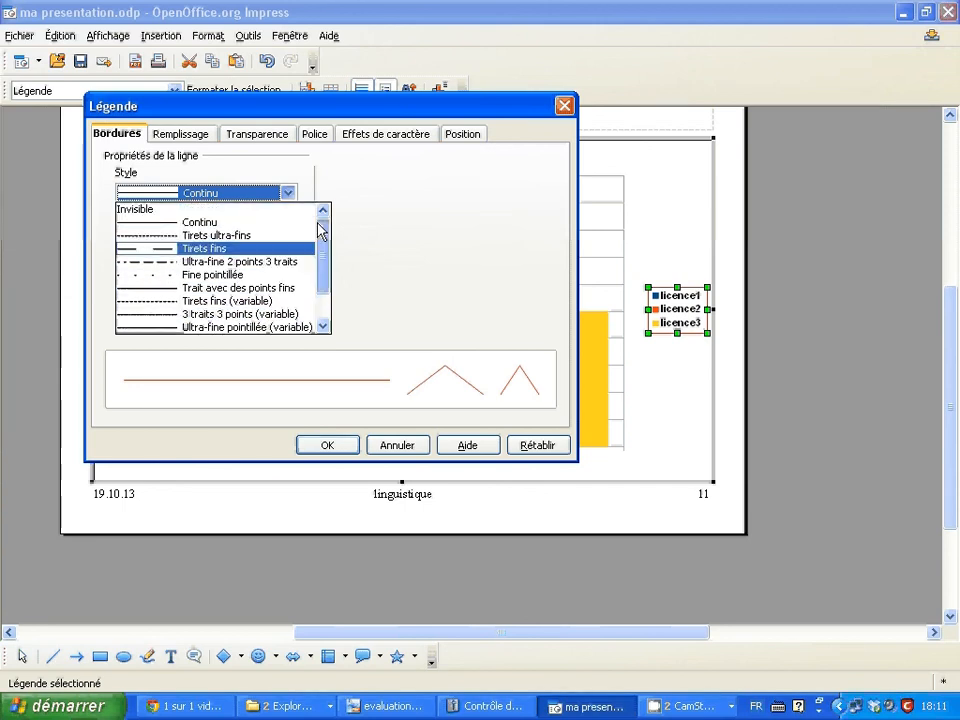
pyautogui.click(250, 212)
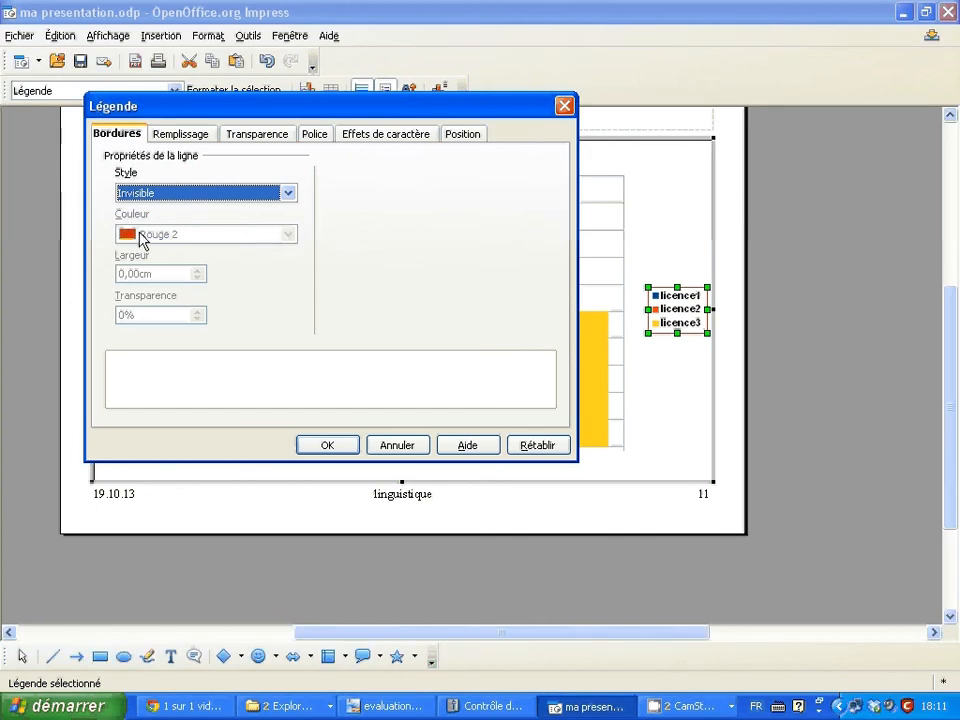
# - Set the legend's font style to Gras Italique and its size to 14
pyautogui.click(312, 137)
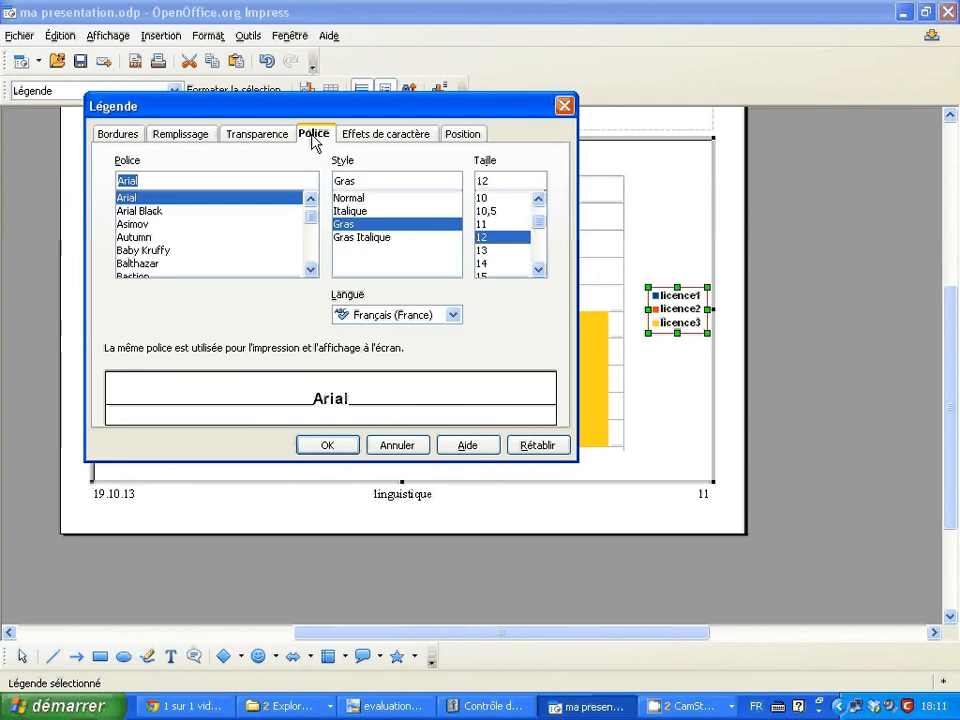
pyautogui.click(358, 238)
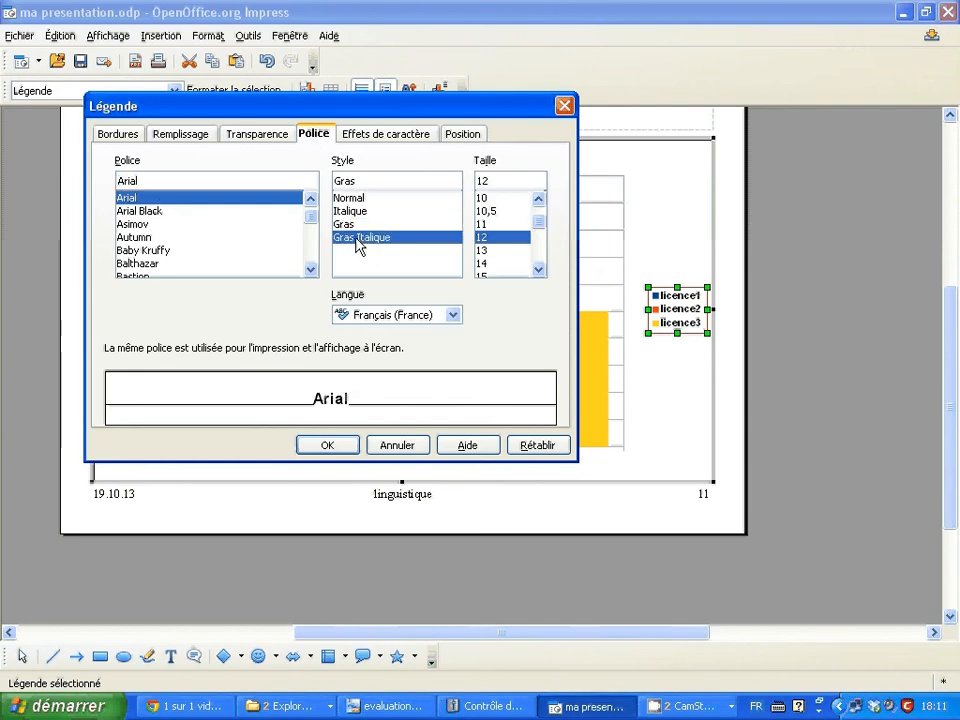
pyautogui.click(484, 265)
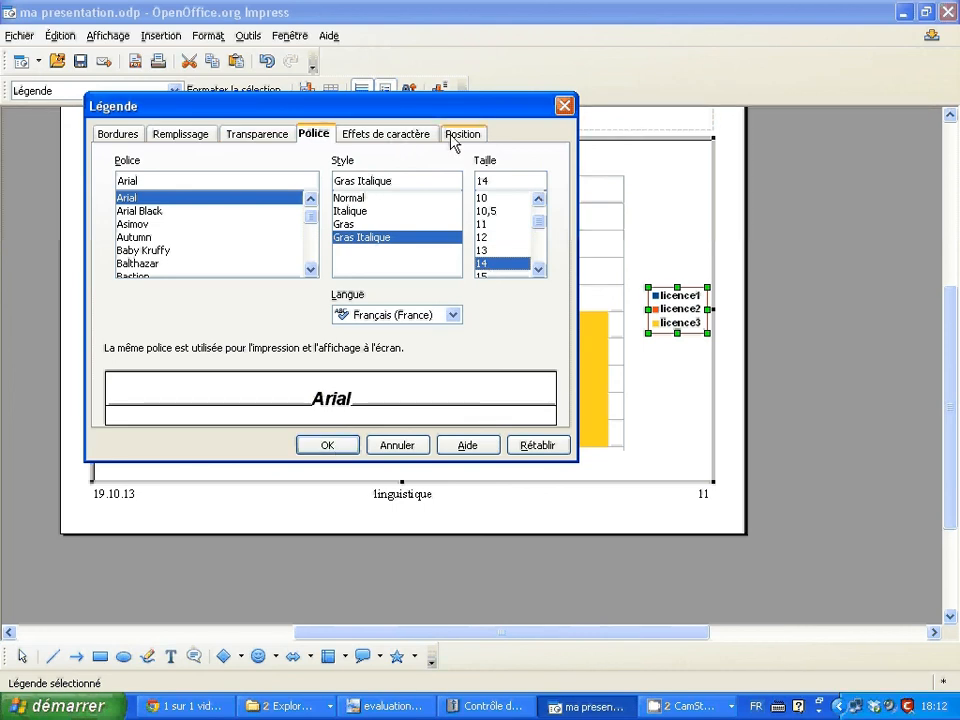
# - Review the legend's character effects, transparency, fill and border settings, and apply the formatting
pyautogui.click(399, 137)
pyautogui.click(252, 138)
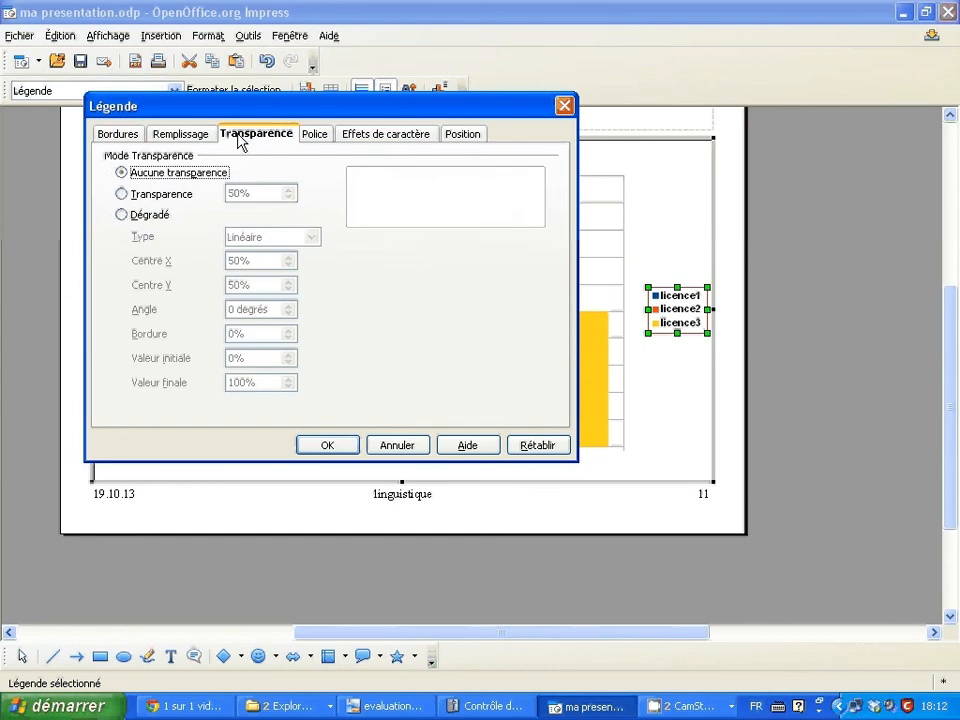
pyautogui.click(178, 139)
pyautogui.click(118, 137)
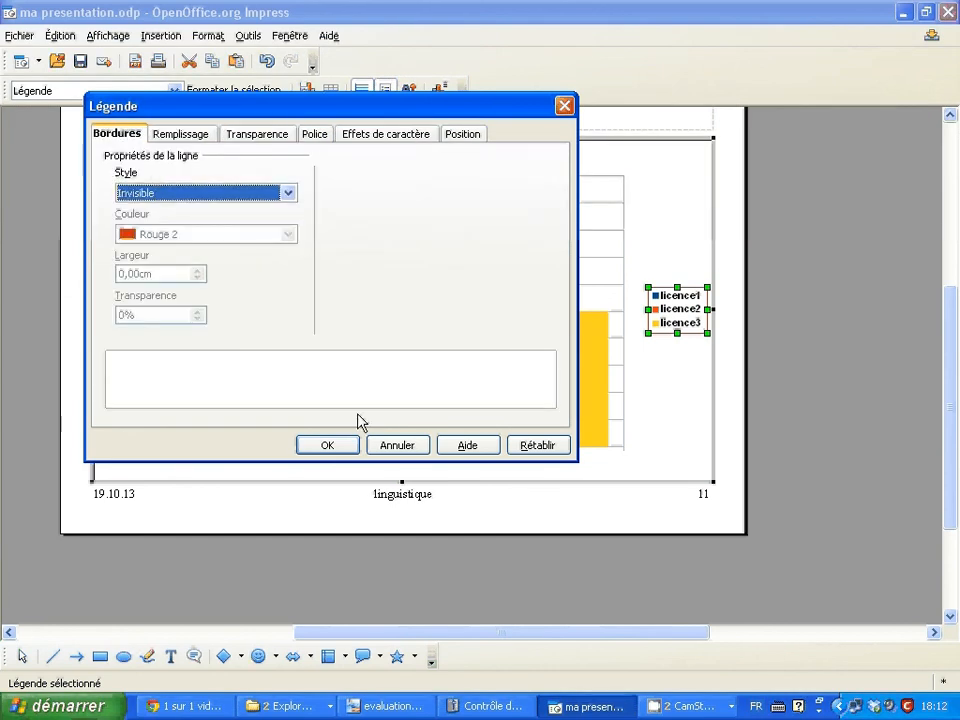
pyautogui.click(330, 446)
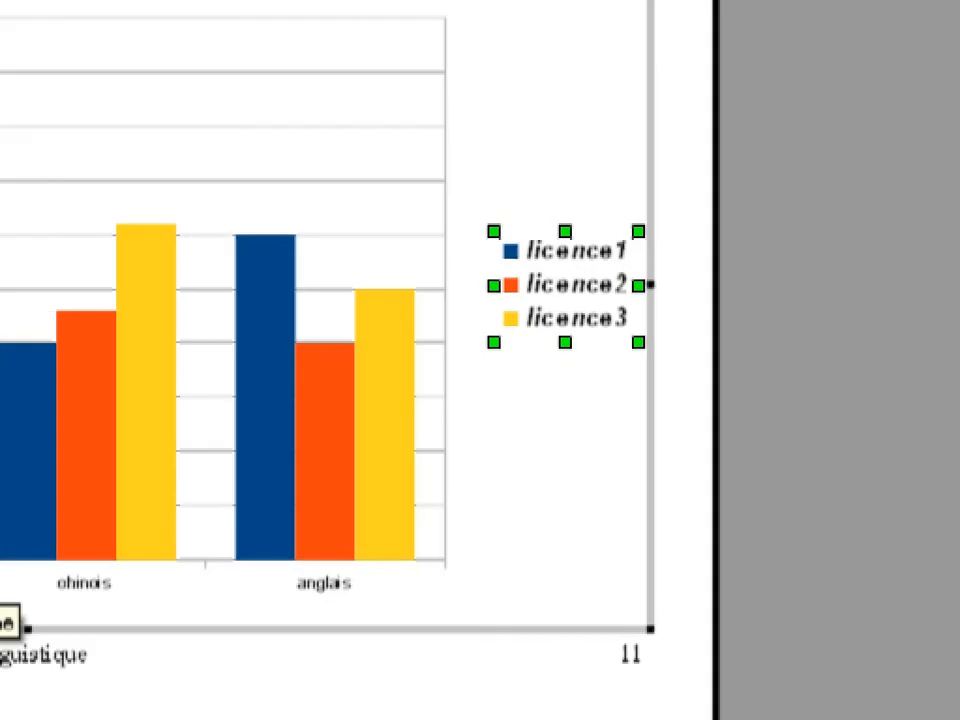
pyautogui.moveTo(698, 196)
pyautogui.mouseDown()
pyautogui.moveTo(591, 167)
pyautogui.moveTo(677, 413)
pyautogui.moveTo(700, 265)
pyautogui.mouseUp()
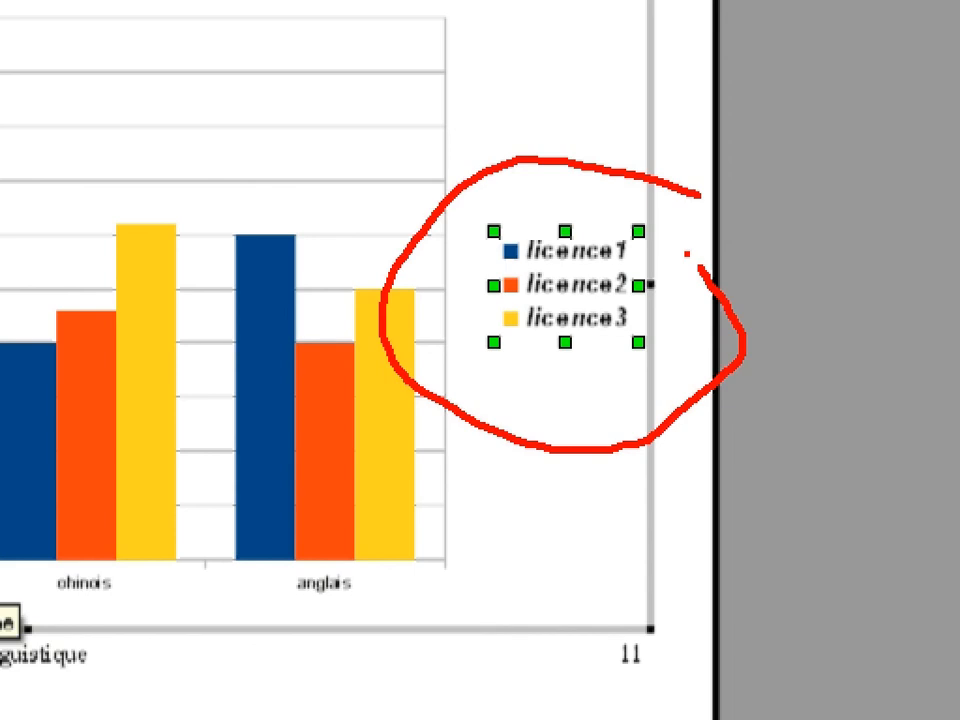